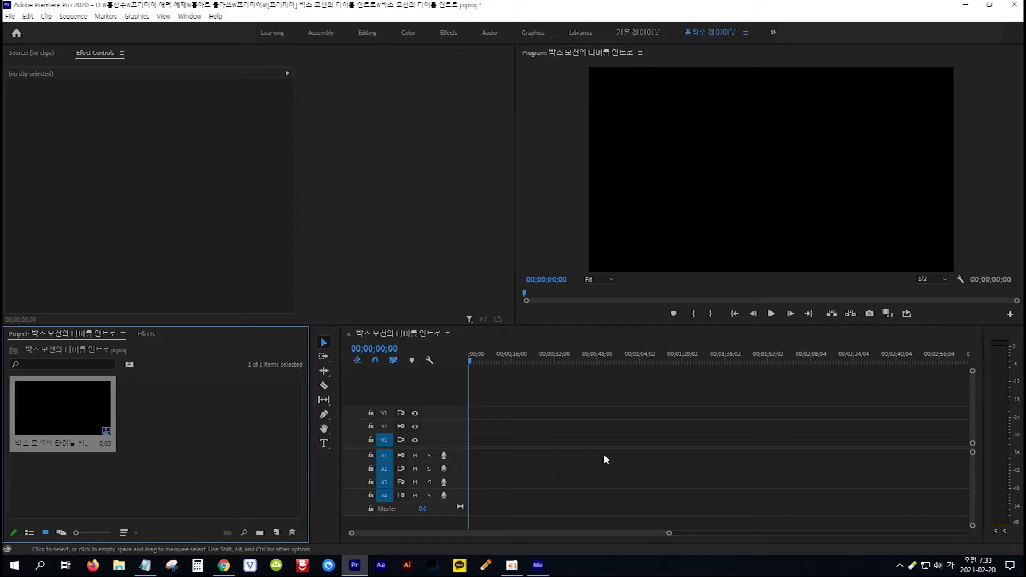
Draw a wide horizontal rectangle across the middle of the frame, positioned at about 664, 544
left_click(323, 414)
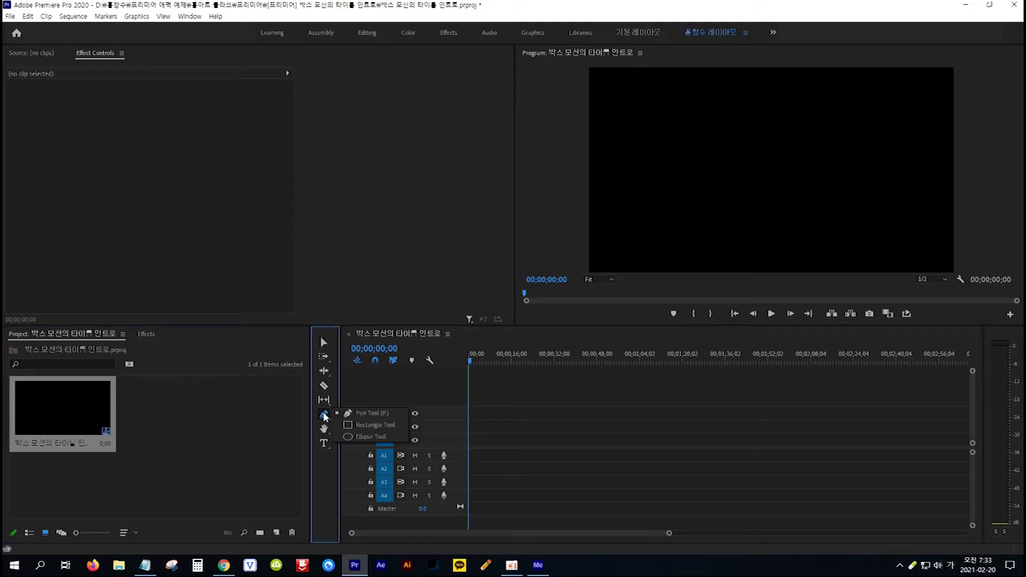
left_click(379, 425)
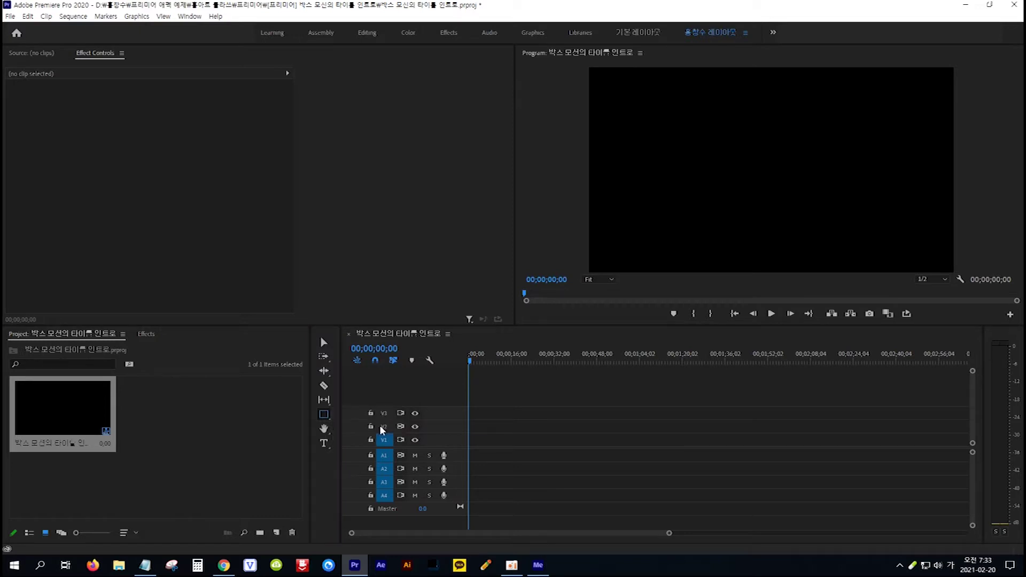
left_click_drag(635, 153, 919, 191)
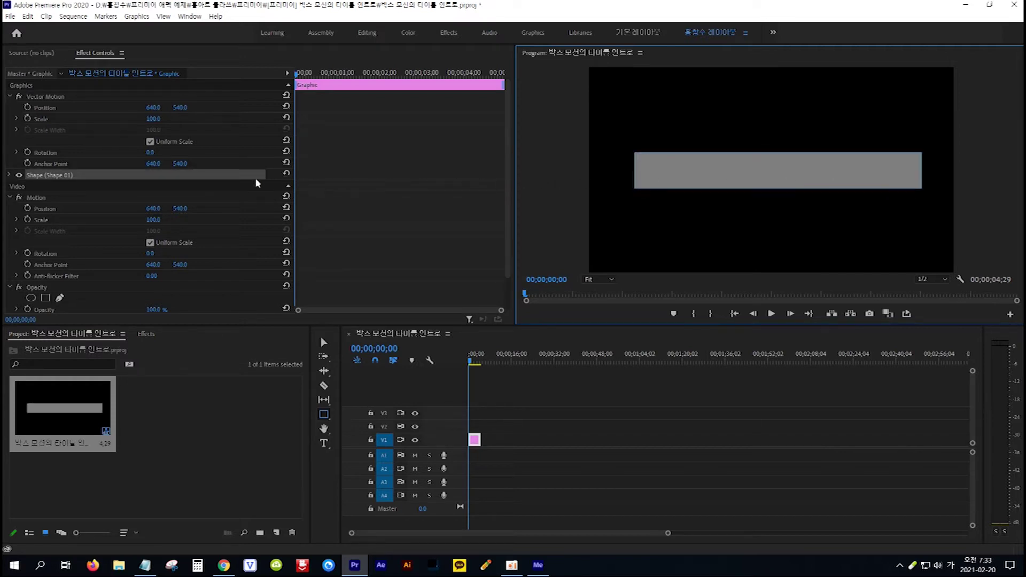
Change the rectangle's fill color to pure red, FF0000
left_click(10, 176)
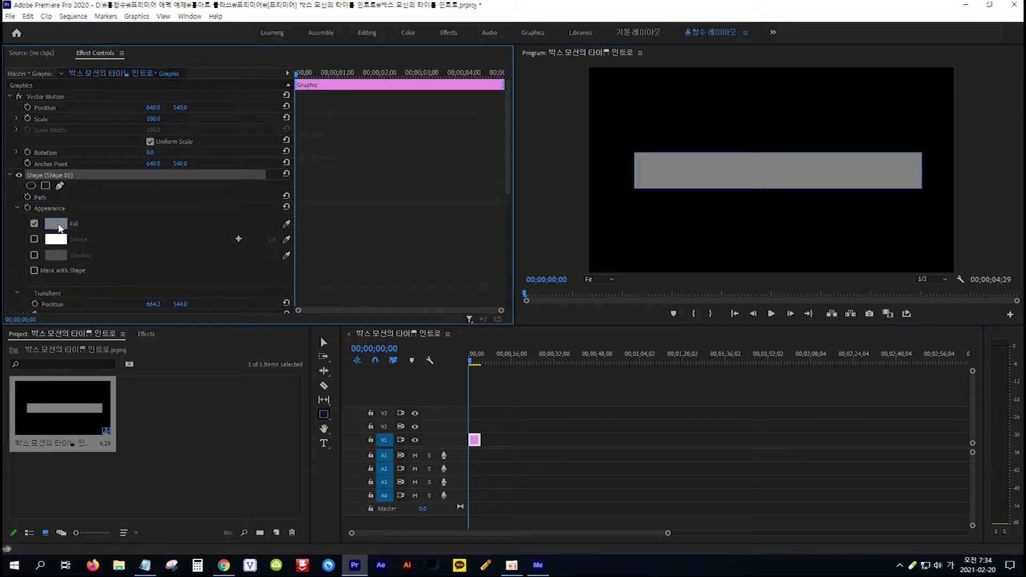
left_click(56, 224)
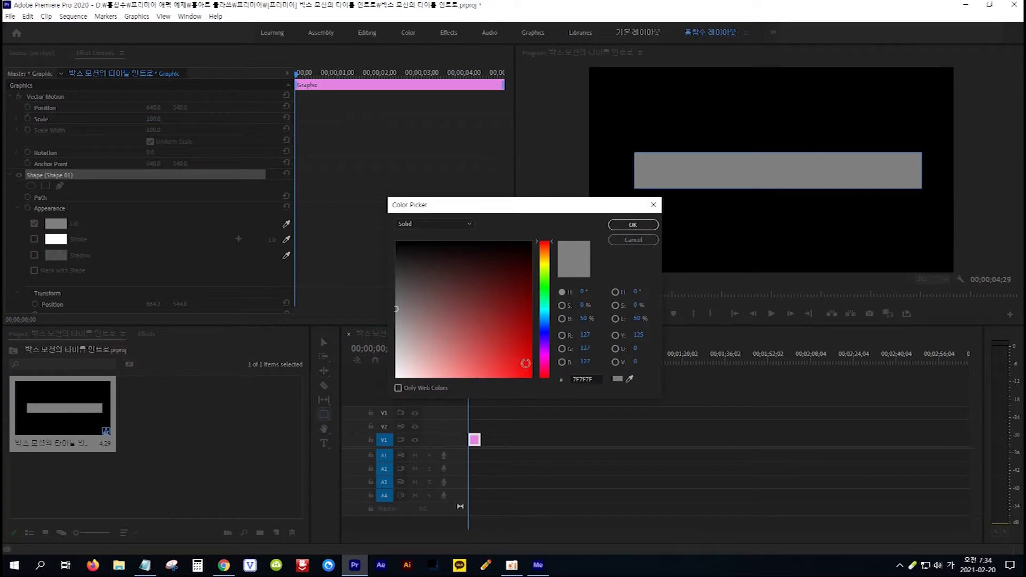
left_click_drag(526, 363, 531, 377)
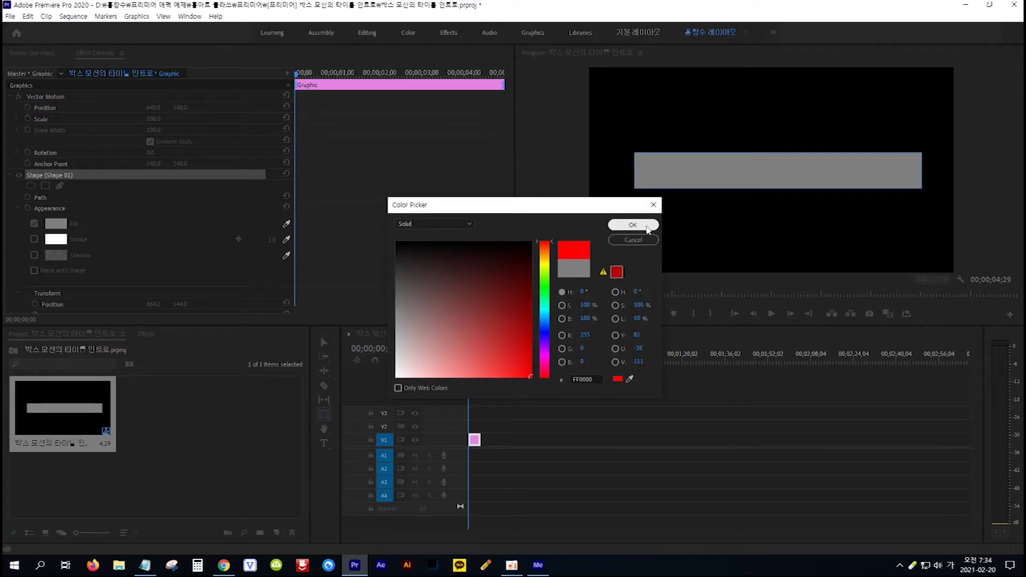
left_click(633, 225)
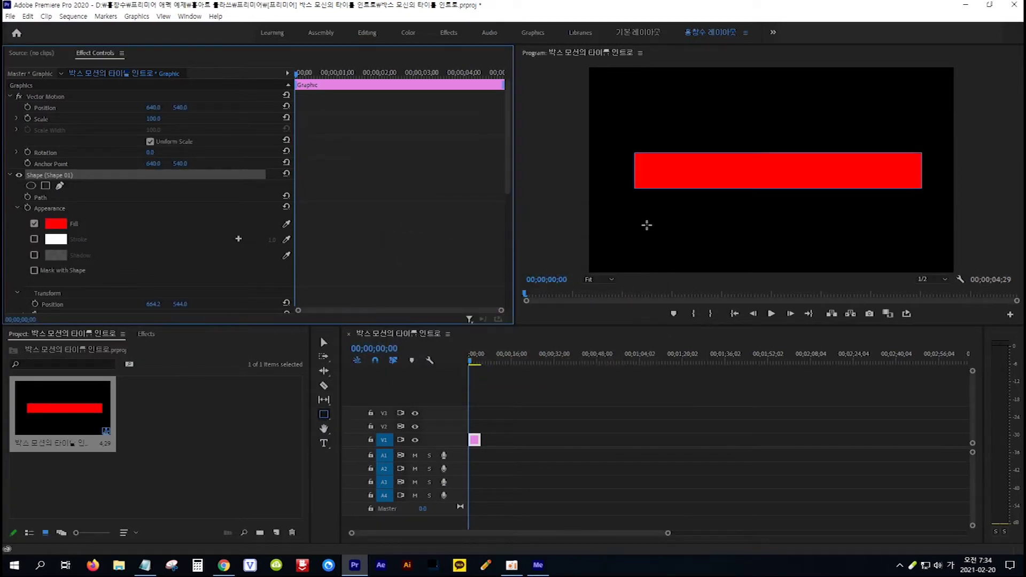
Move the red rectangle to the exact center of the frame, at position 640, 540
left_click(323, 344)
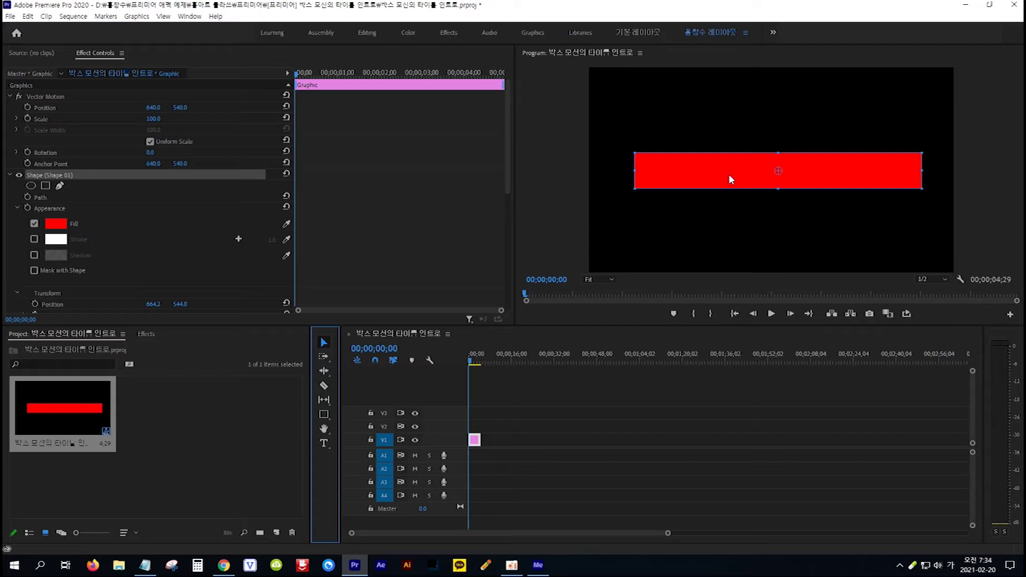
left_click_drag(729, 174, 719, 175)
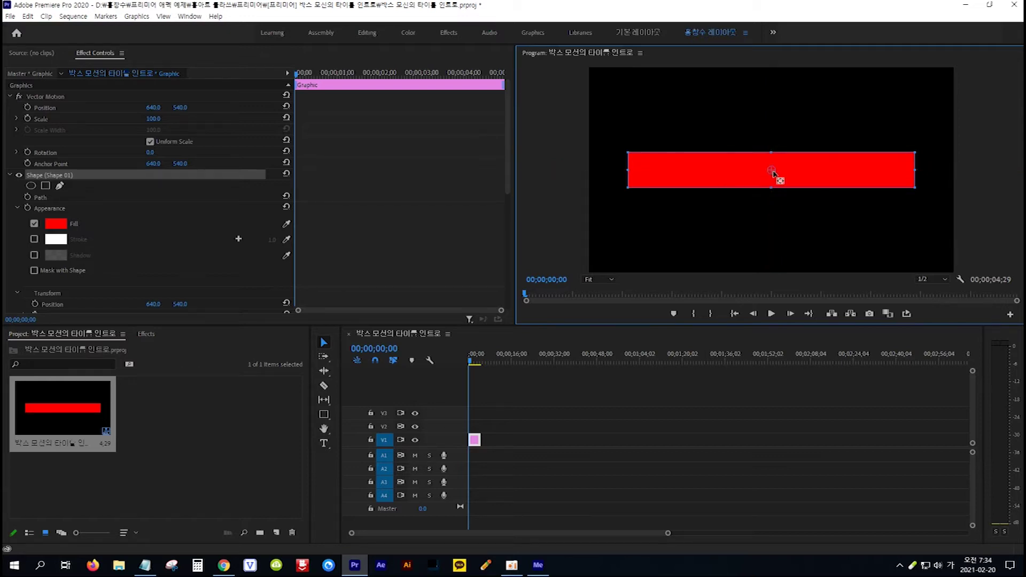
left_click_drag(772, 172, 772, 171)
left_click_drag(771, 171, 772, 171)
Turn off uniform scaling in the graphic's Vector Motion and start Scale Height and Scale Width keyframes at 00;00;00;20
left_click_drag(670, 534, 534, 542)
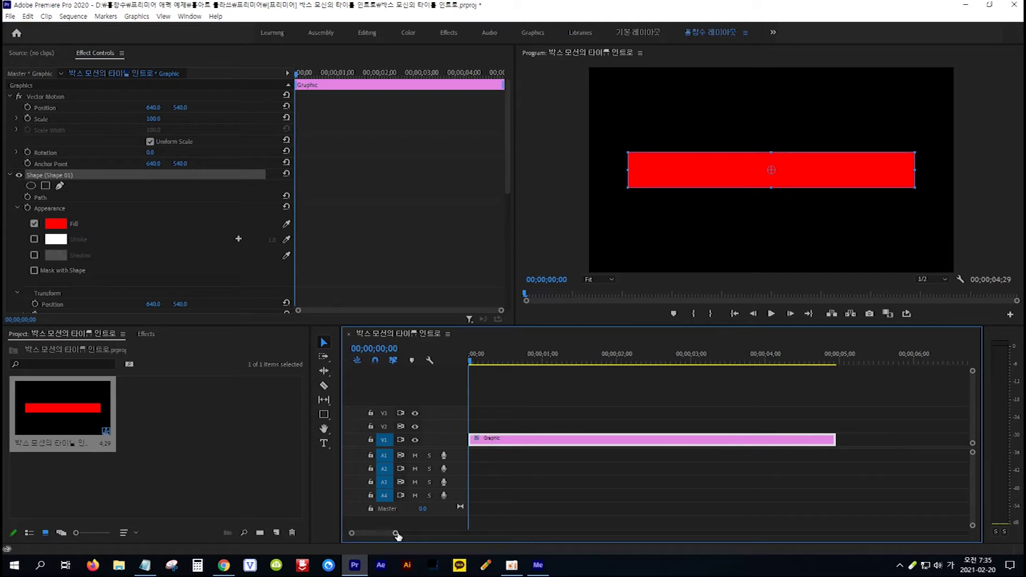
left_click(385, 349)
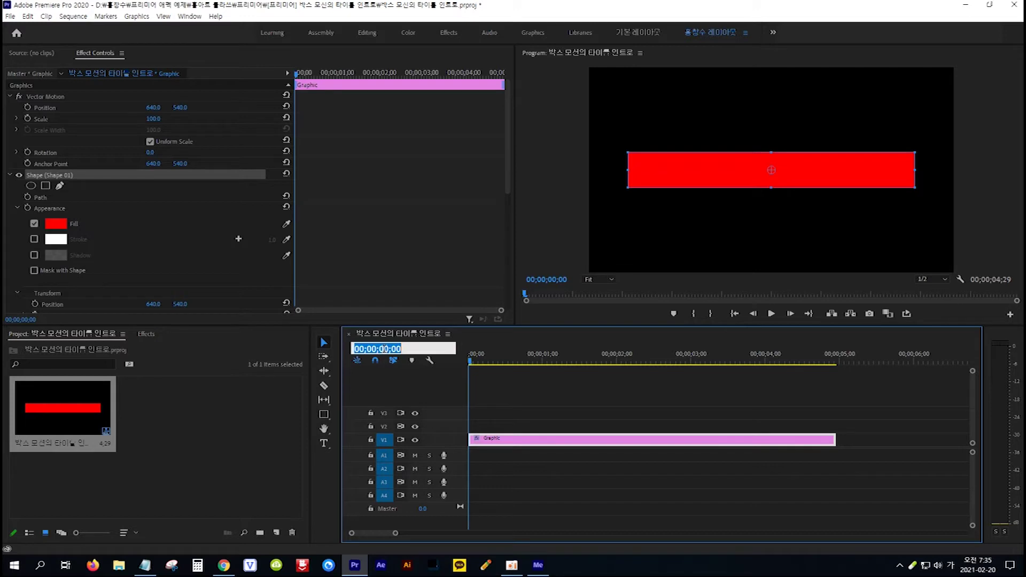
type("+20")
key("Return")
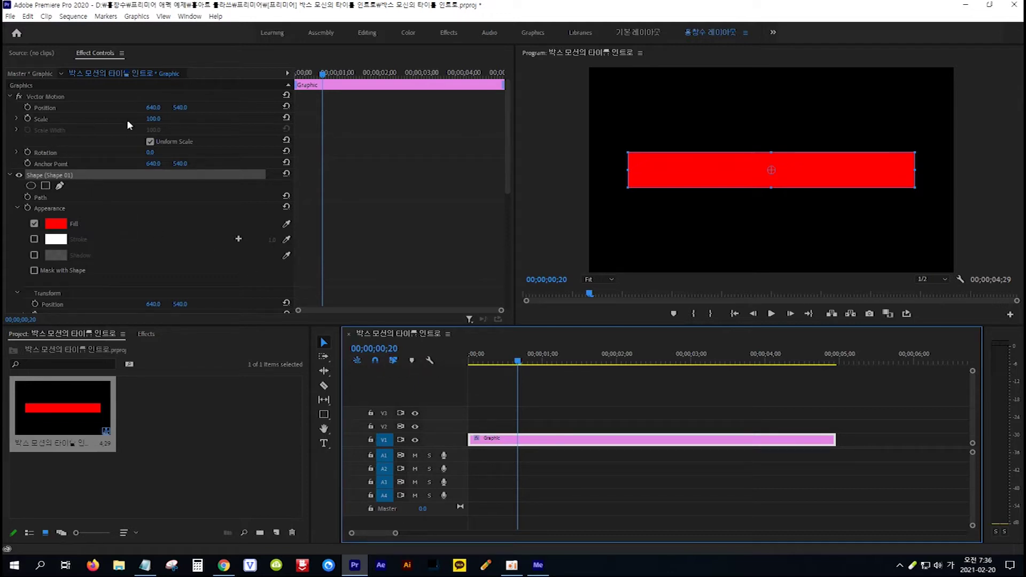
left_click(150, 142)
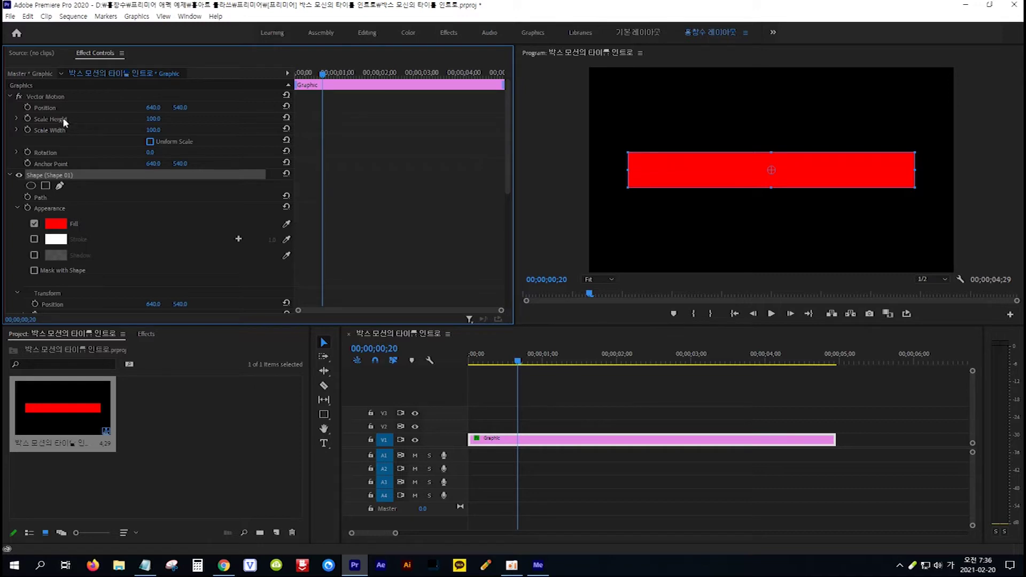
left_click(25, 118)
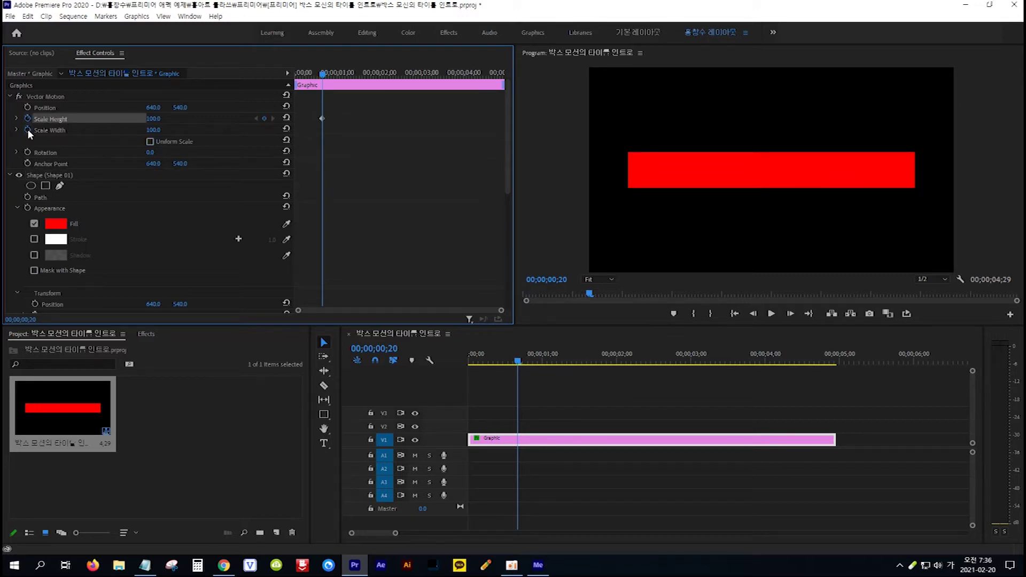
left_click(28, 129)
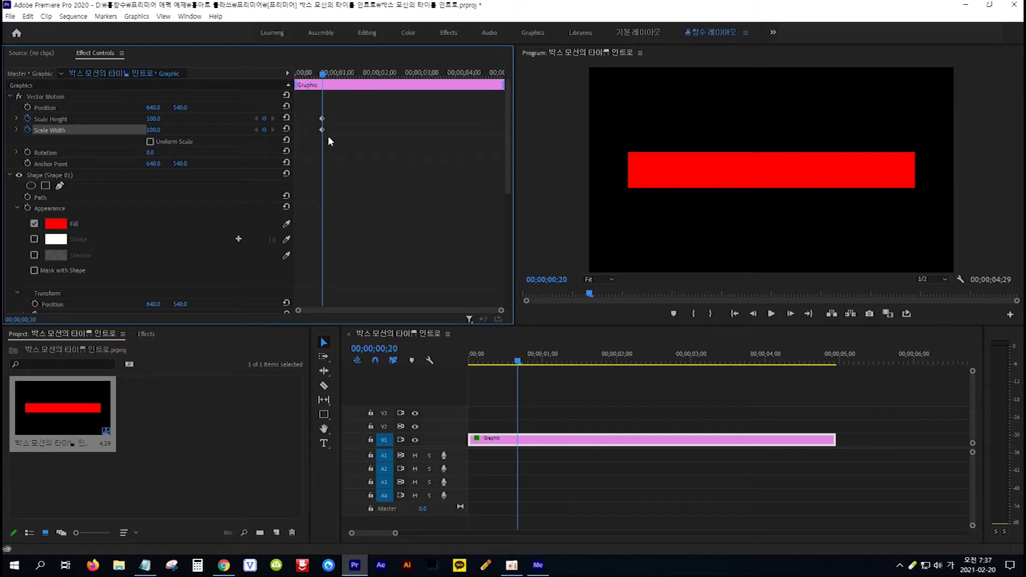
At 00;00;00;05, set Vector Motion Scale Width to 13 and add a Scale Height keyframe holding its current value
left_click(376, 350)
type("5")
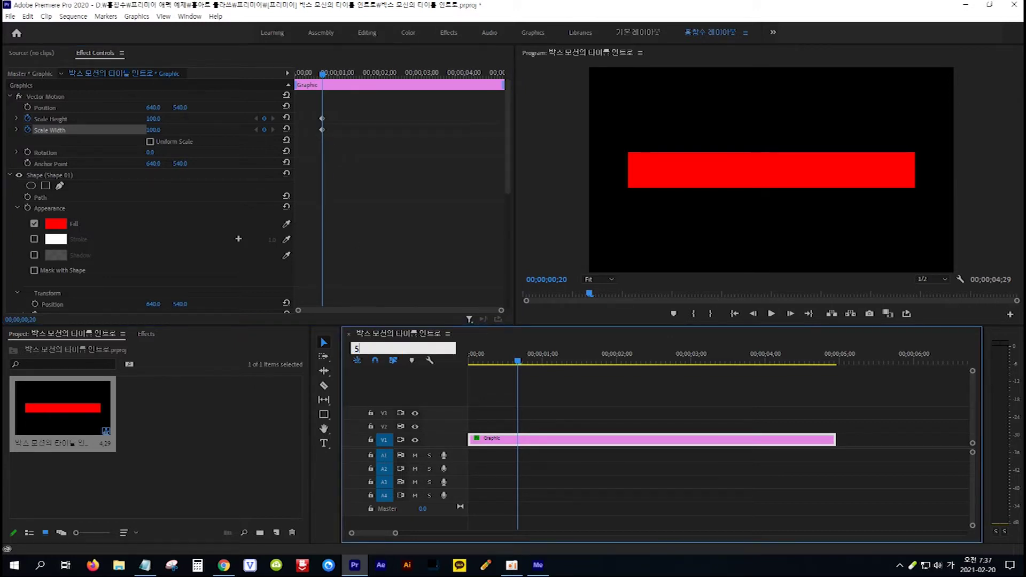
key("Return")
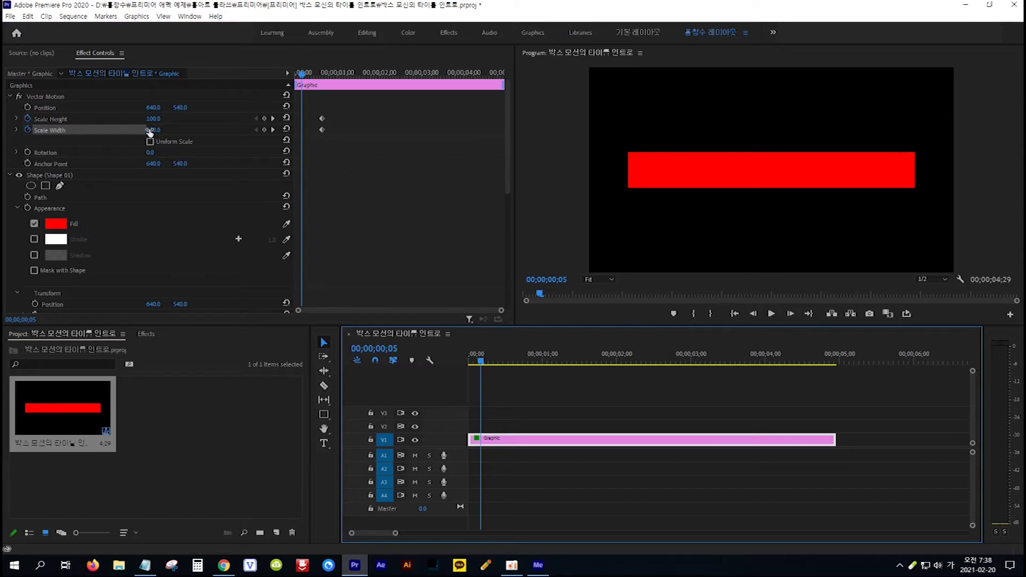
left_click_drag(156, 132, 109, 133)
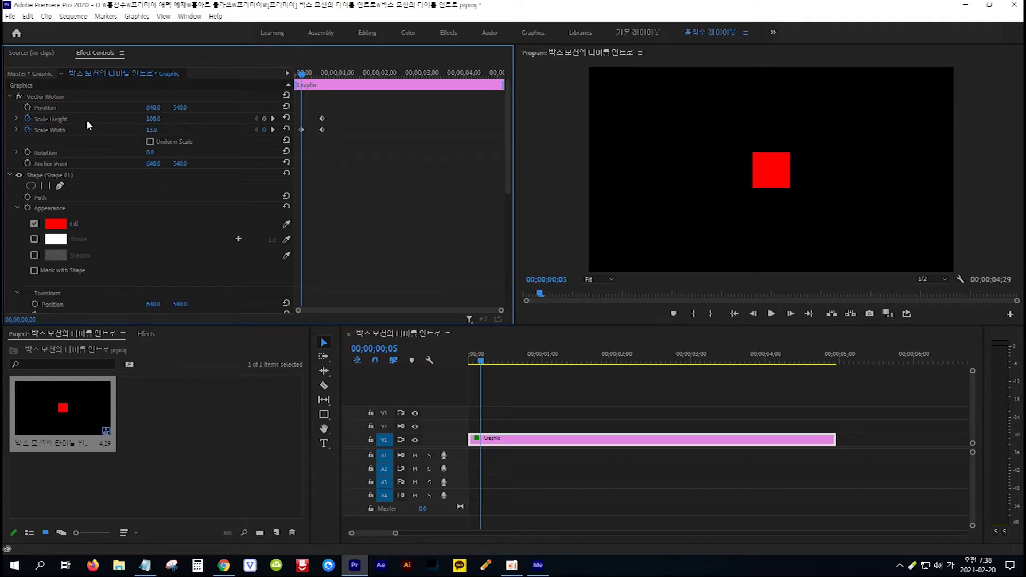
left_click(264, 130)
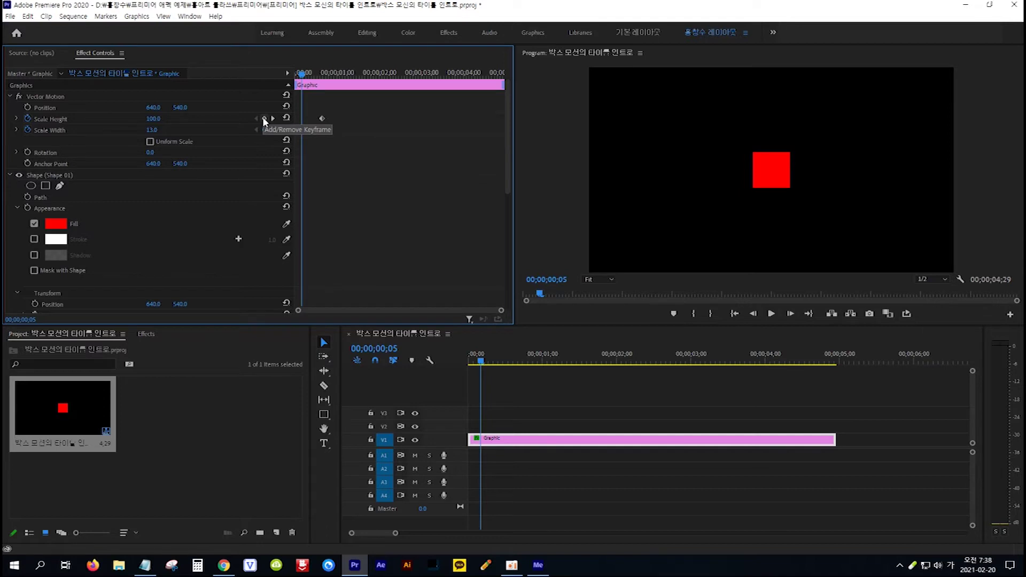
left_click(264, 118)
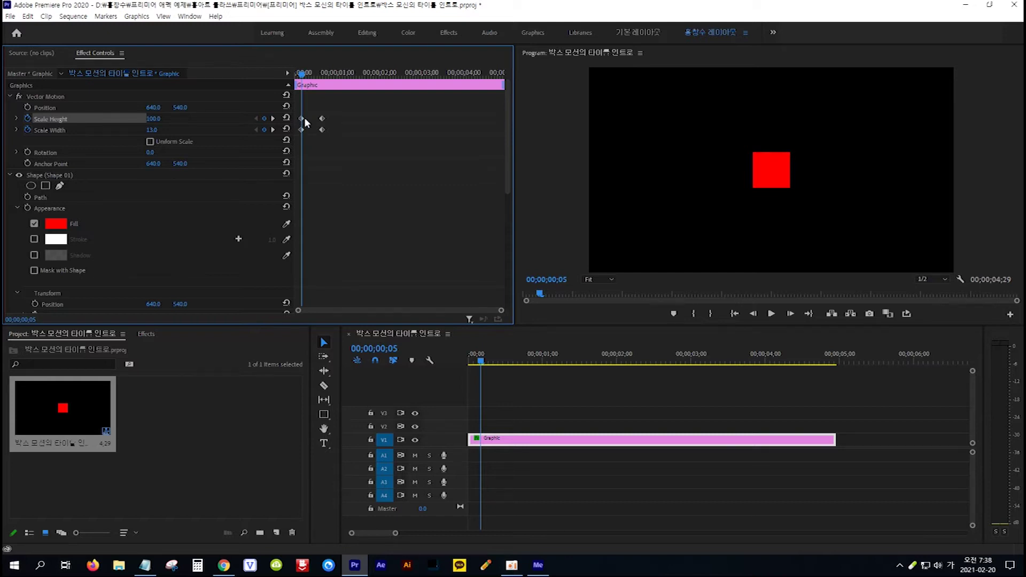
Set the Vector Motion Scale Height to 0 at the start of the sequence
key("Home")
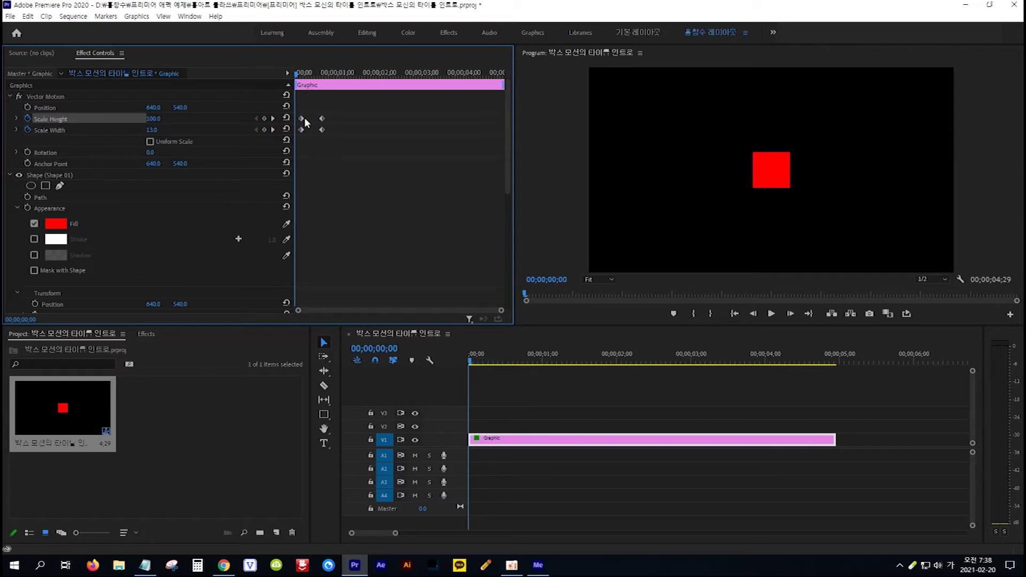
left_click(155, 118)
type("0")
key("Return")
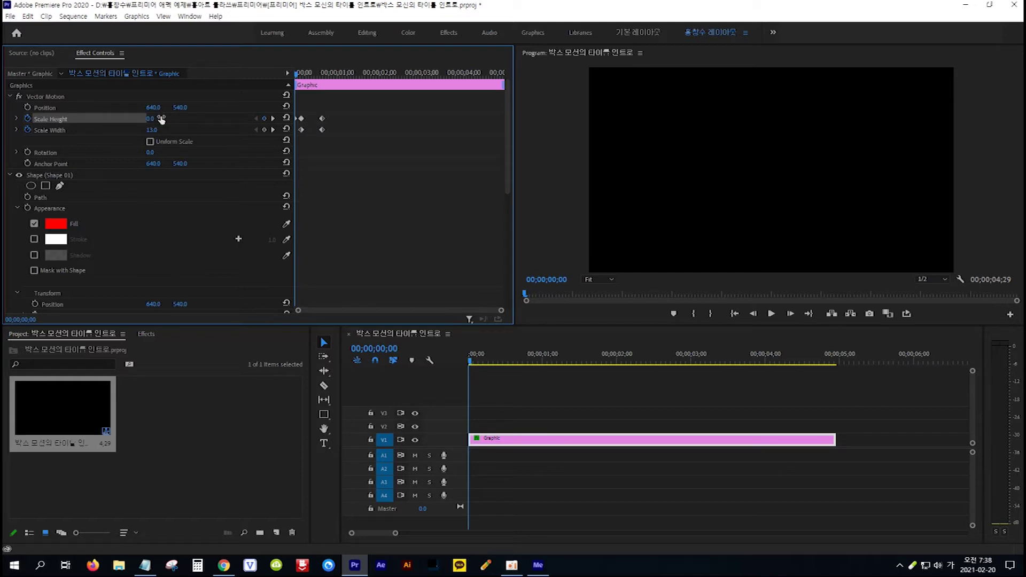
Copy the word DOORS from the Notepad note and search the Premiere Pro effects for it
left_click(144, 565)
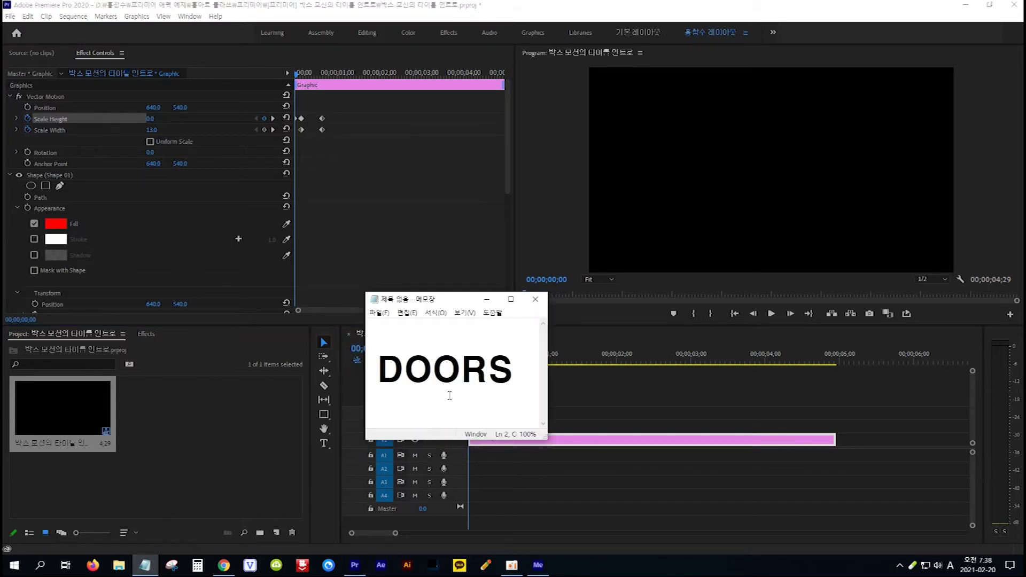
left_click_drag(521, 373, 381, 367)
key("ctrl+c")
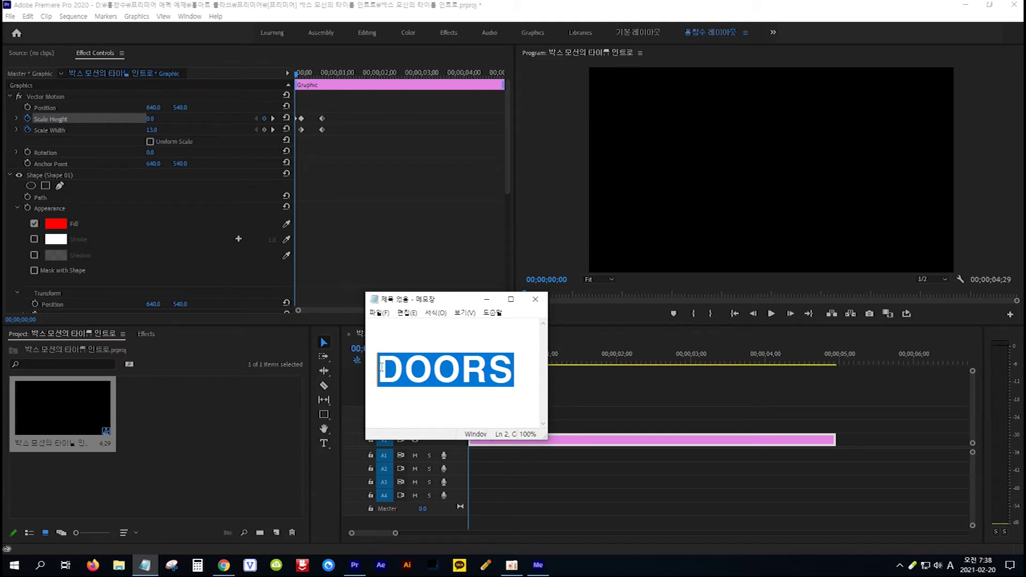
left_click(150, 333)
left_click(150, 332)
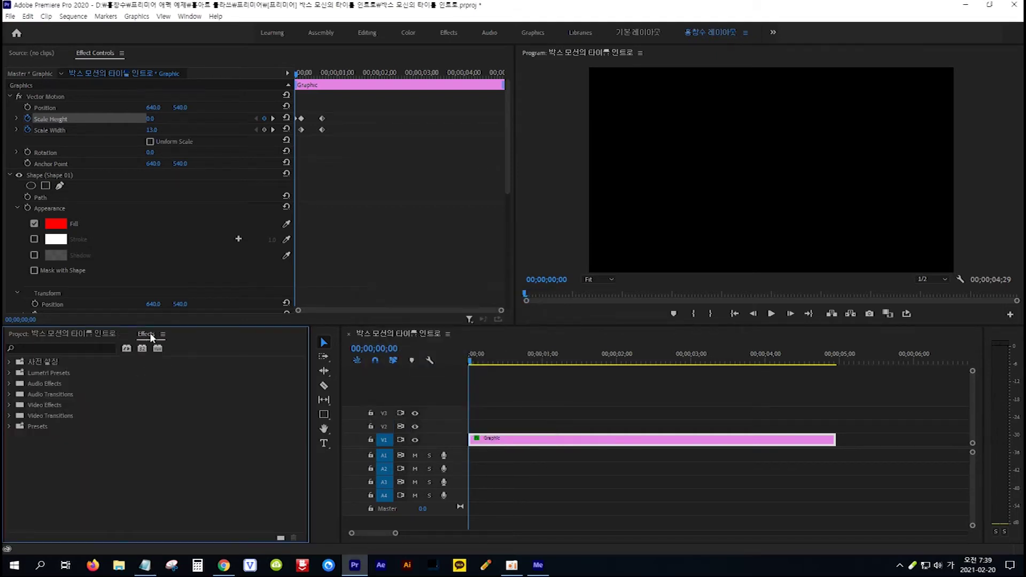
left_click(104, 348)
key("ctrl+v")
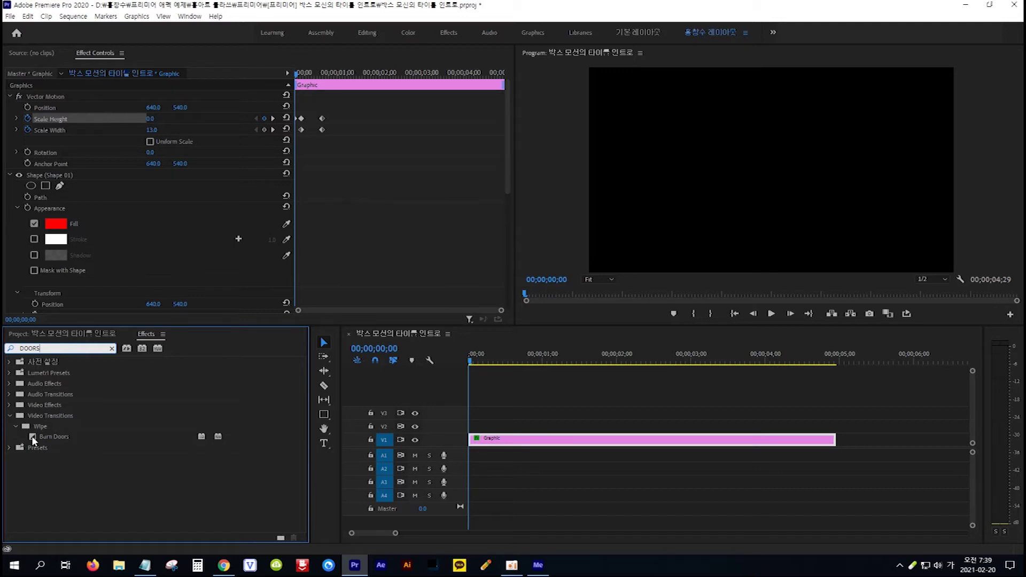
Apply the Barn Doors transition to the end of the graphic clip, lengthen it to 00;00;02;14 and preview the animation
mouse_move(31, 437)
left_mouse_down()
mouse_move(554, 445)
mouse_move(658, 434)
mouse_move(836, 444)
left_mouse_up()
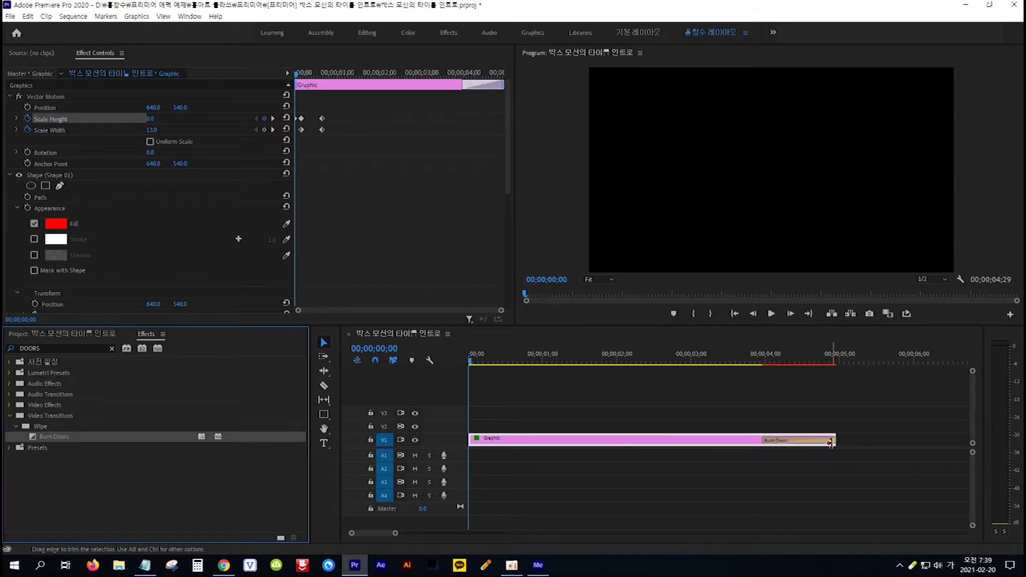
left_click(797, 443)
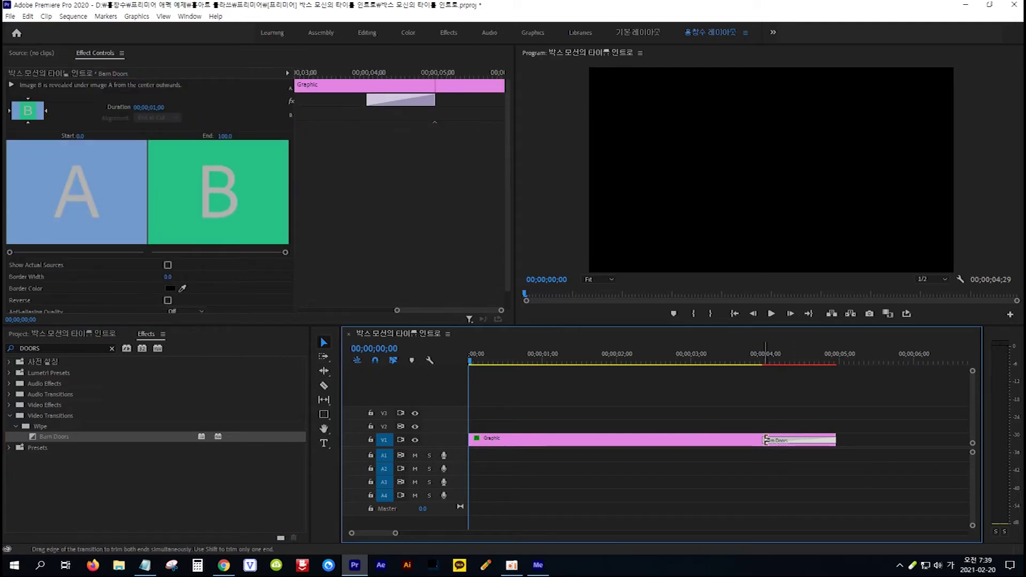
left_click_drag(766, 441, 654, 448)
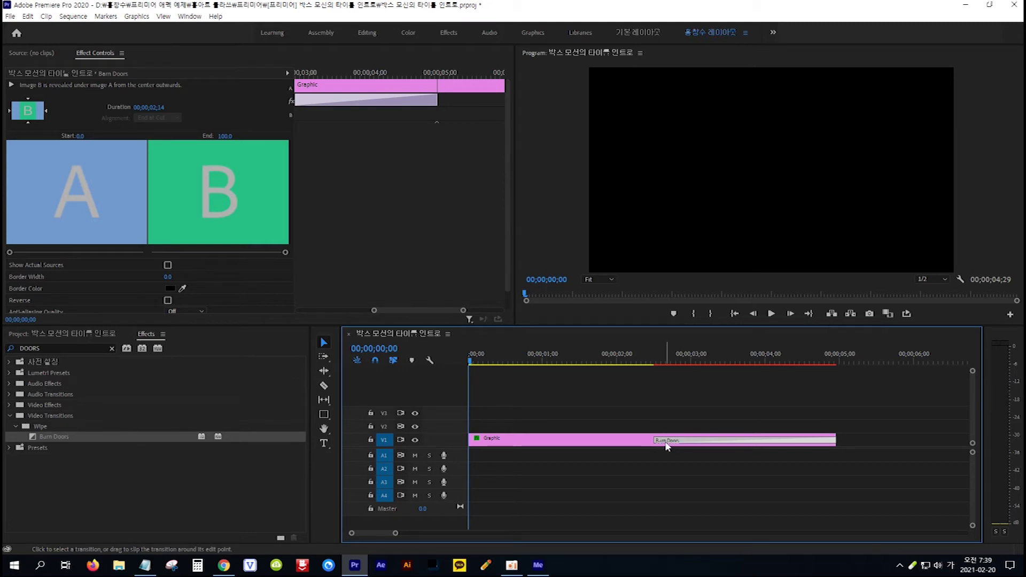
key("space")
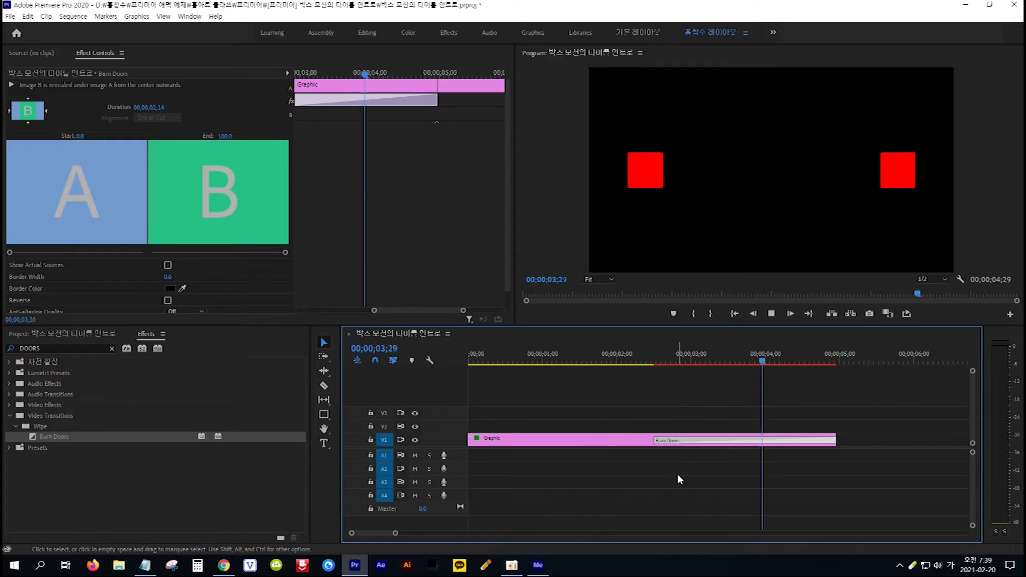
key("Home")
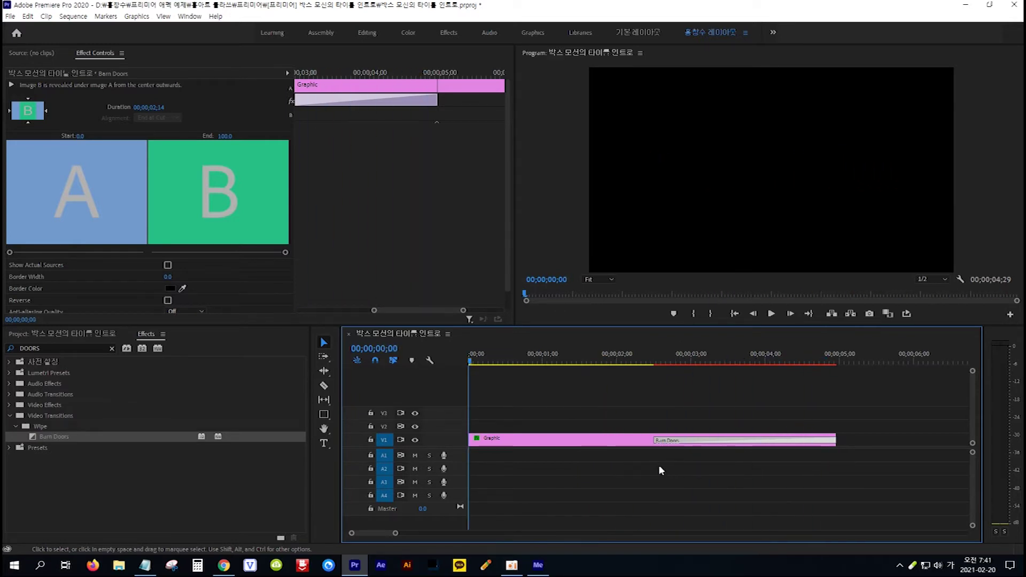
Nest the graphic clip with its transition as Nested Sequence 01
left_click(636, 442)
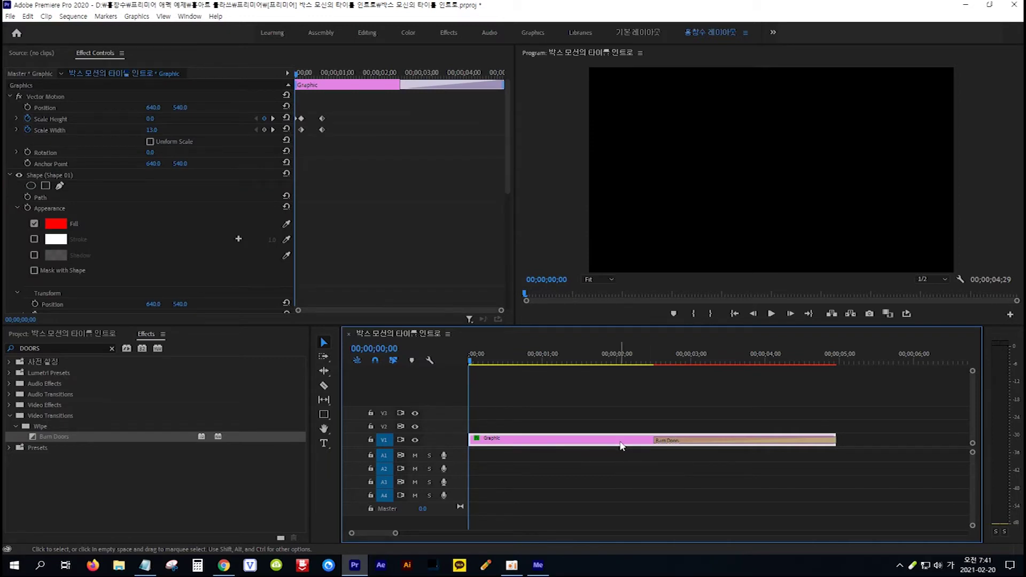
right_click(617, 440)
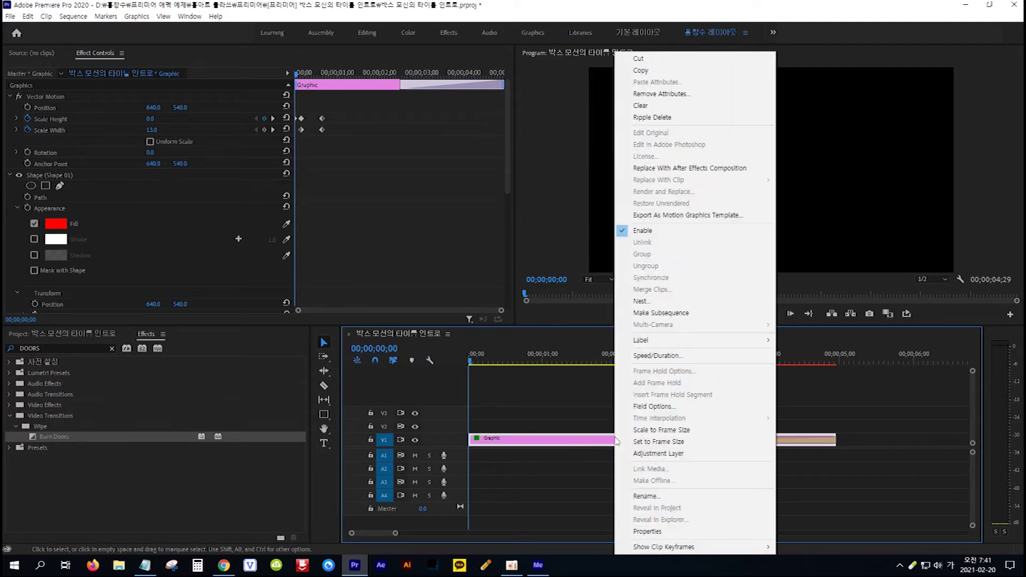
left_click(659, 303)
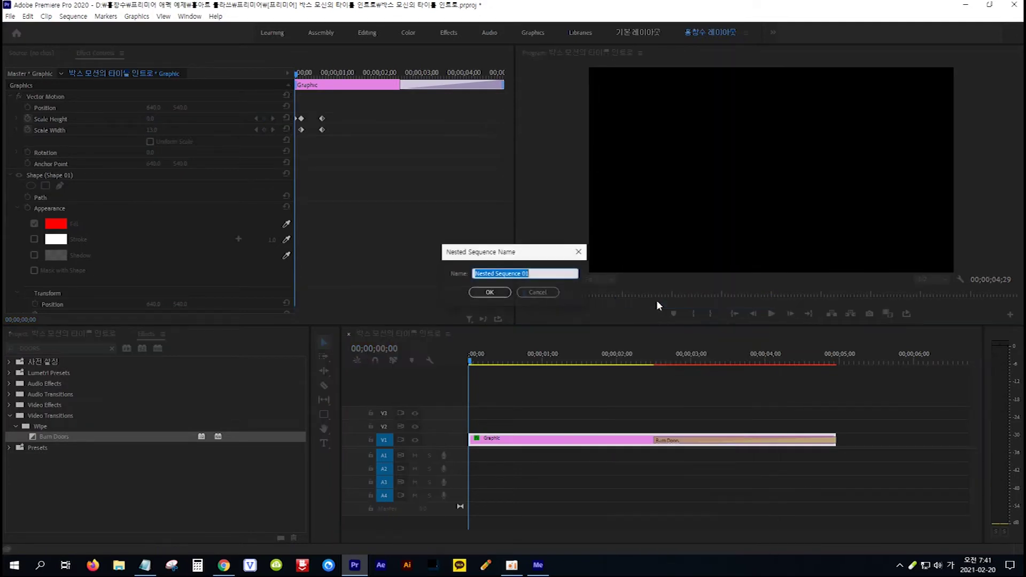
left_click(491, 292)
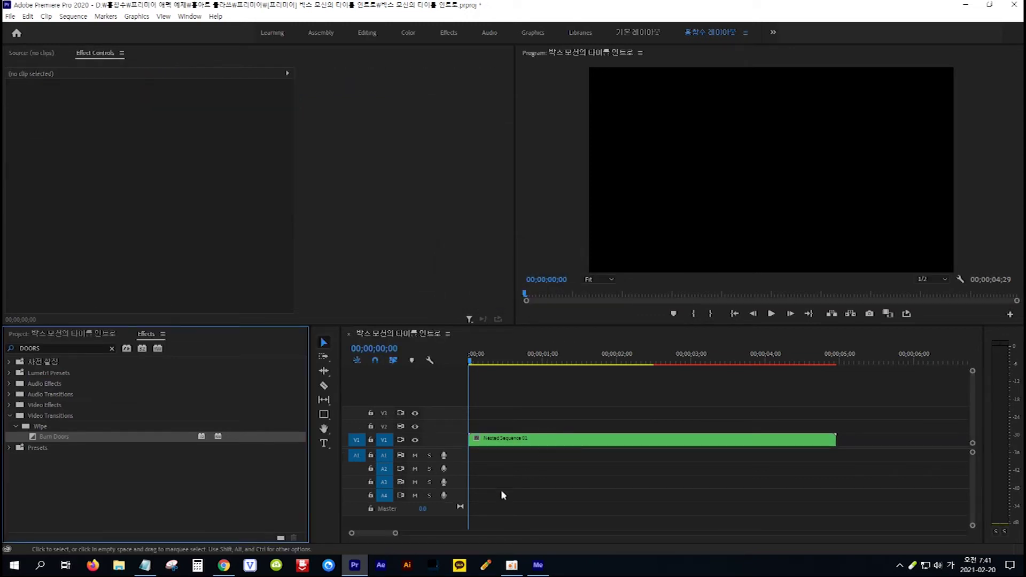
Duplicate the Nested Sequence 01 clip on V1 and place the copy directly after the original
left_click_drag(396, 534, 442, 535)
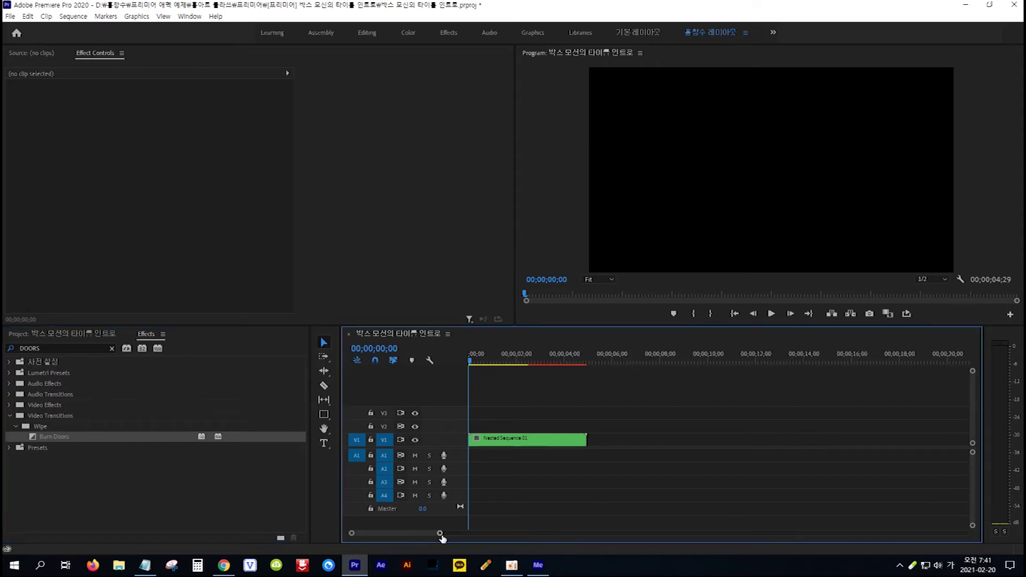
left_click(539, 441)
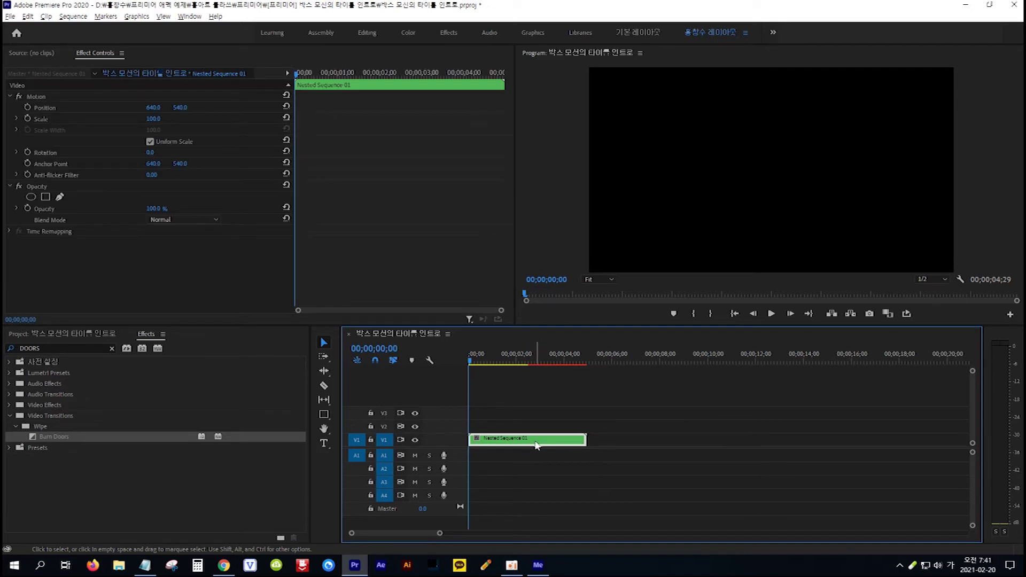
left_click_drag(535, 444, 651, 443)
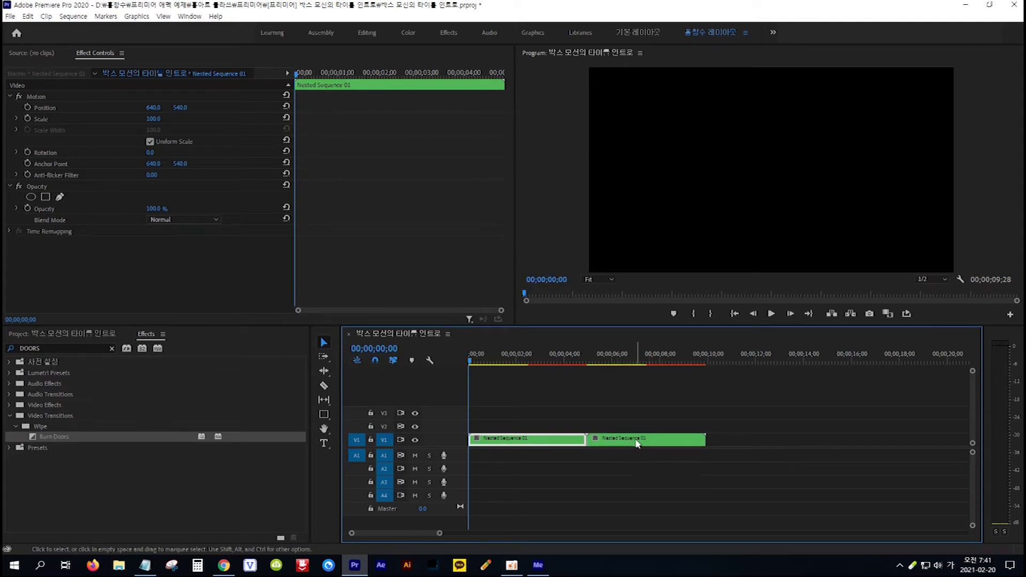
Reverse the speed of the second Nested Sequence 01 clip, preview the animation and return to the sequence start
left_click(635, 444)
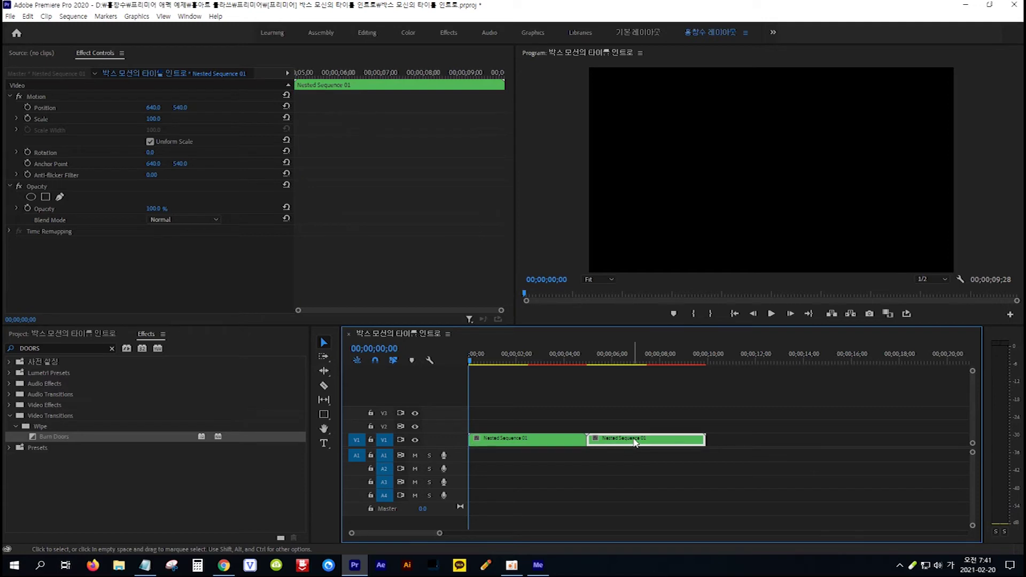
right_click(634, 443)
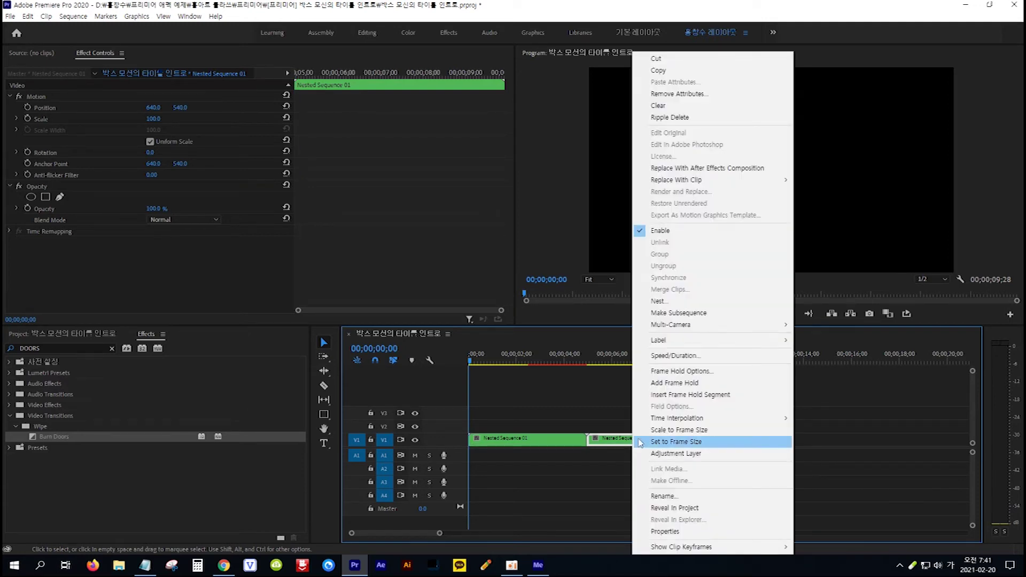
left_click(700, 357)
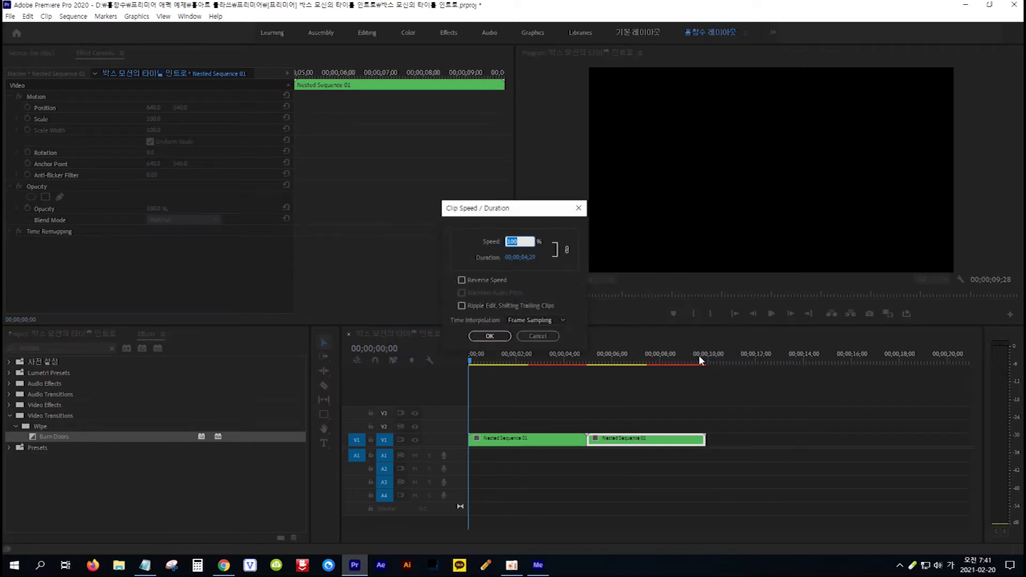
left_click(462, 280)
left_click(486, 336)
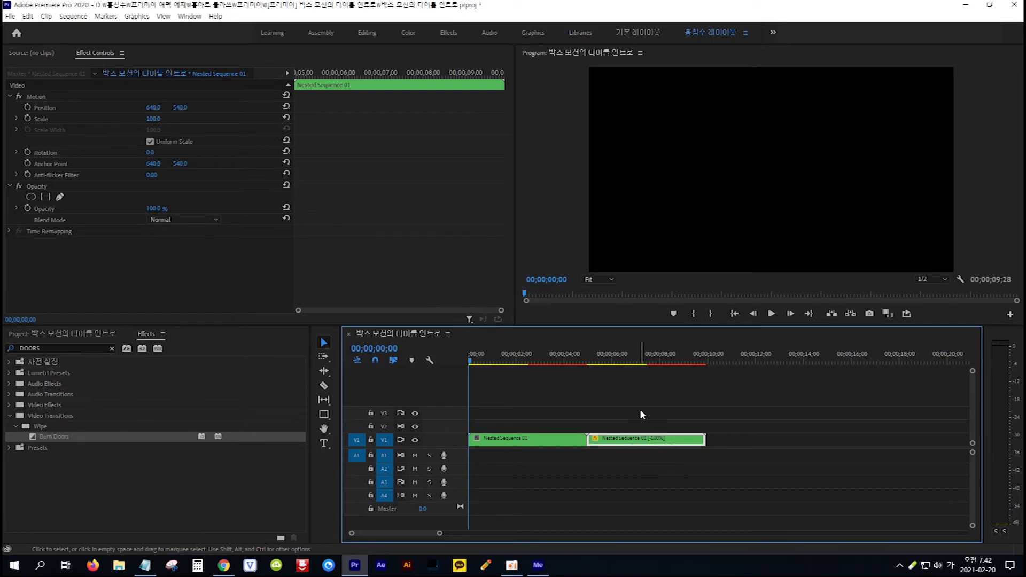
key("space")
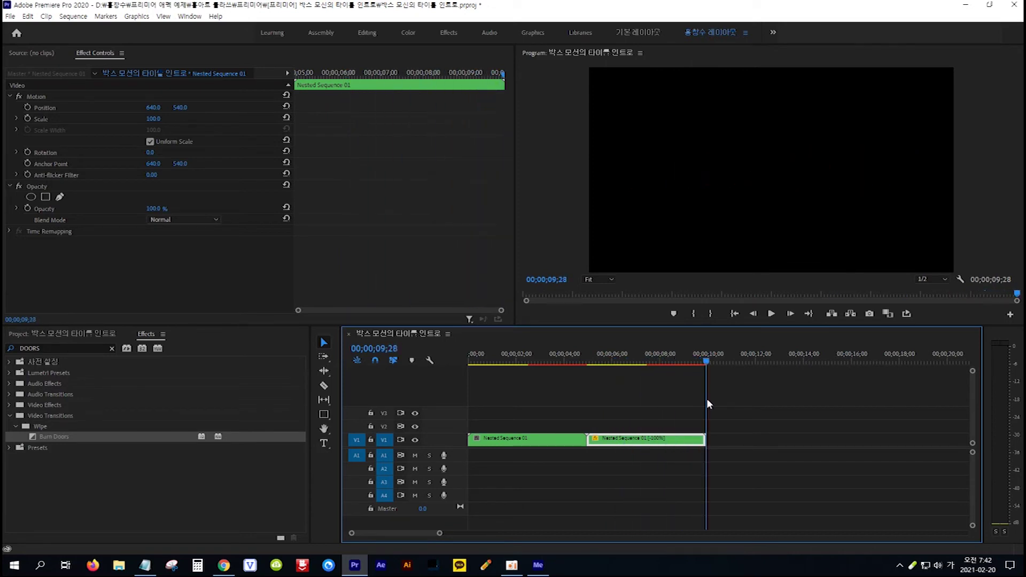
key("Home")
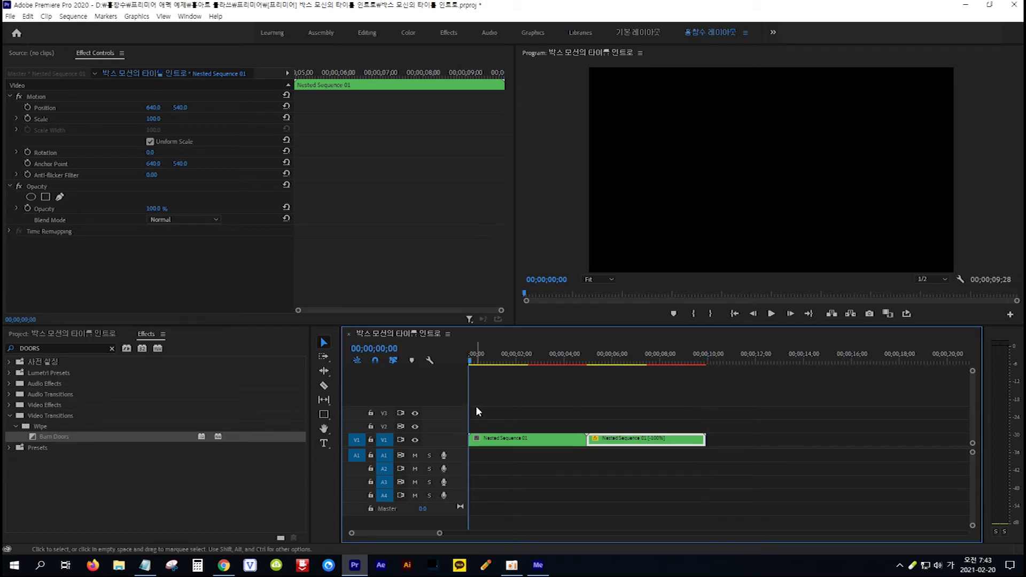
Add a text title reading SEOUL KOREA in the program frame at the start of the sequence
left_click(324, 443)
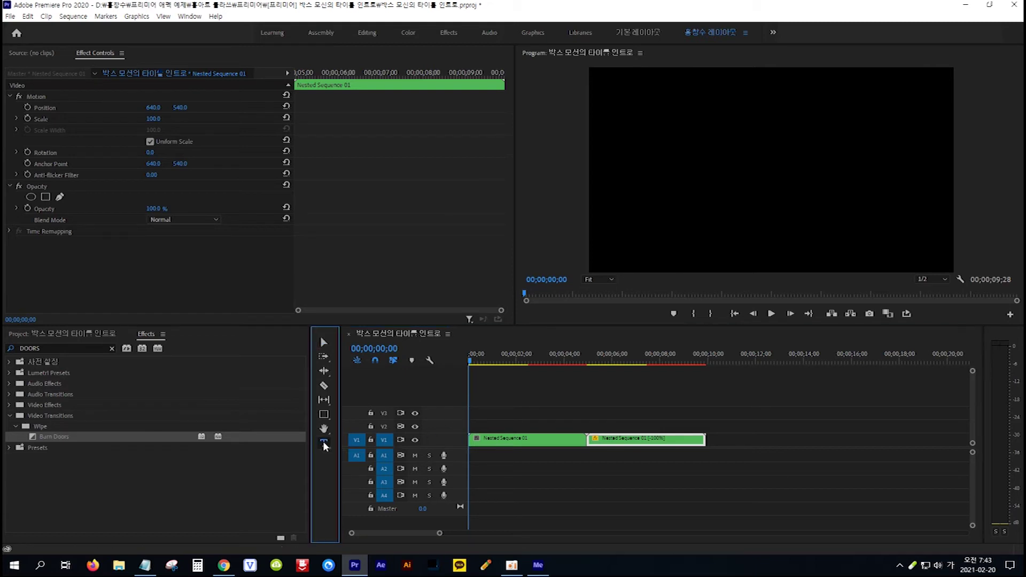
left_click(657, 179)
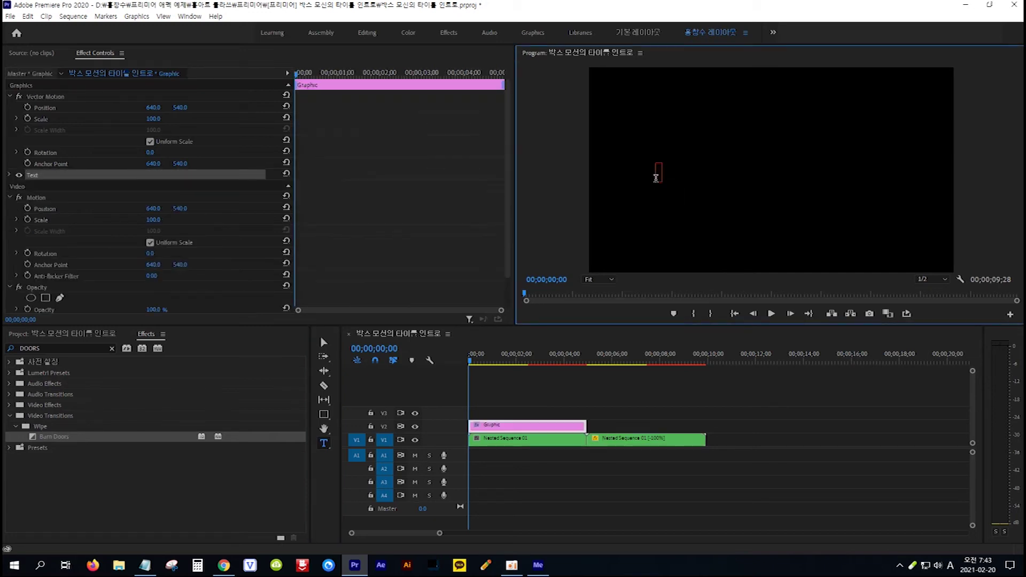
type("SEOUL ")
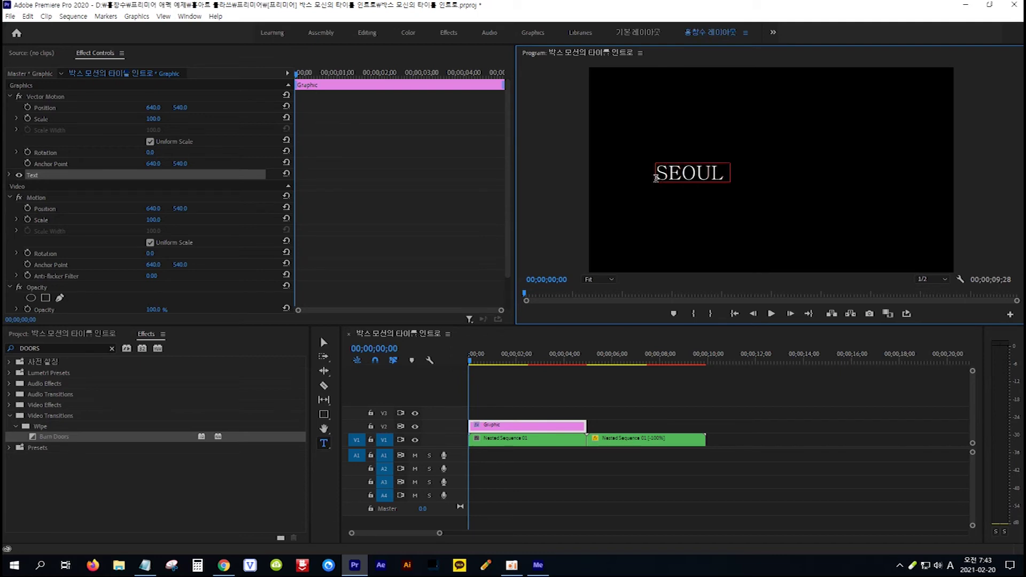
type("KOREA")
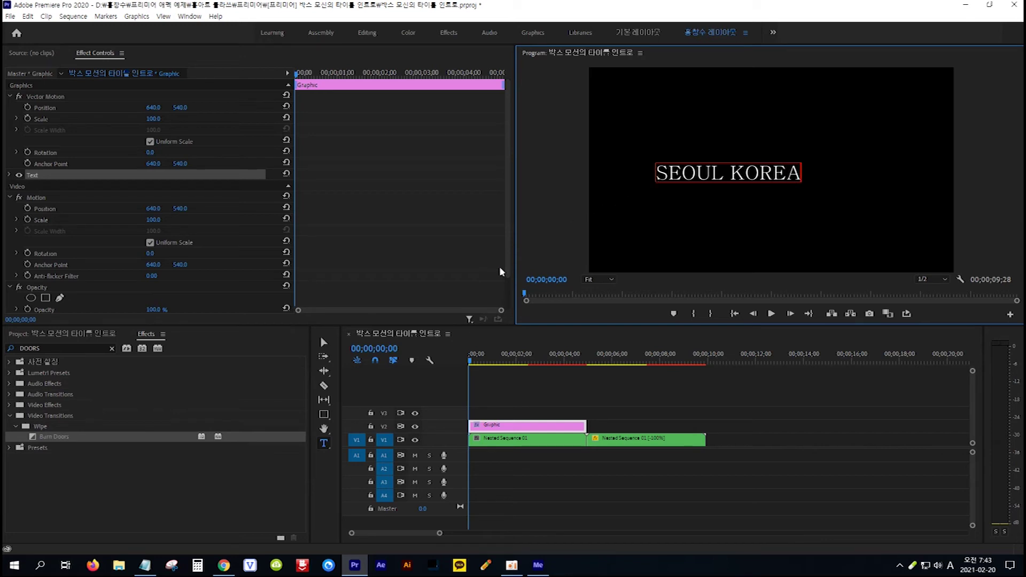
left_click(323, 343)
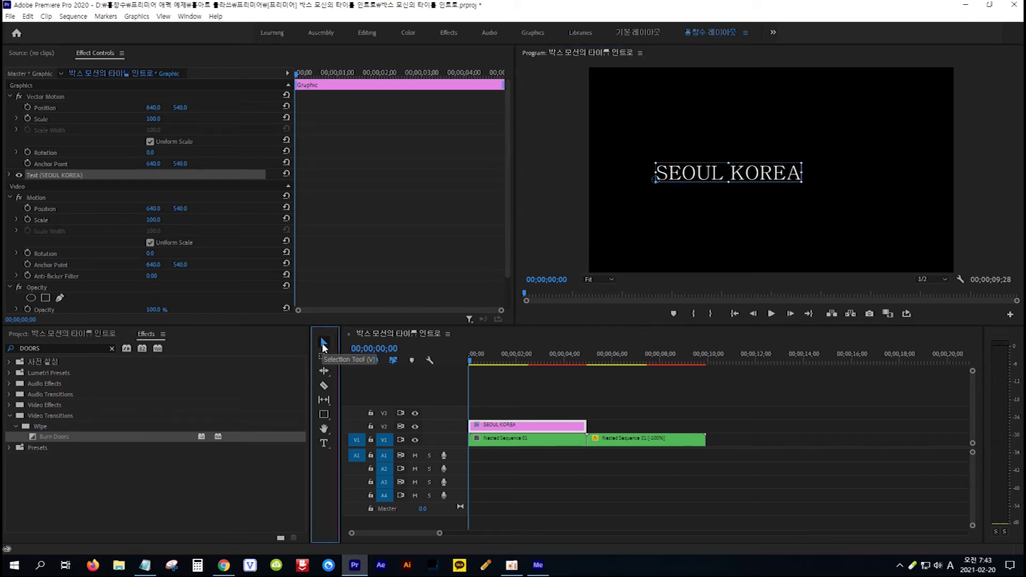
Filter the font list to favourites and set the SEOUL KOREA title's font to TmonMonsori
left_click(9, 177)
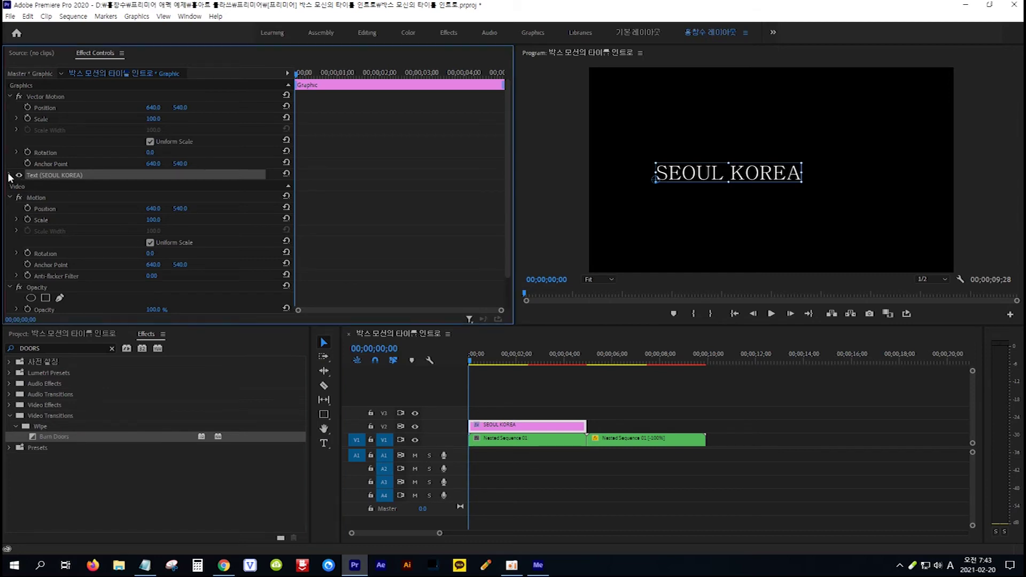
left_click(9, 175)
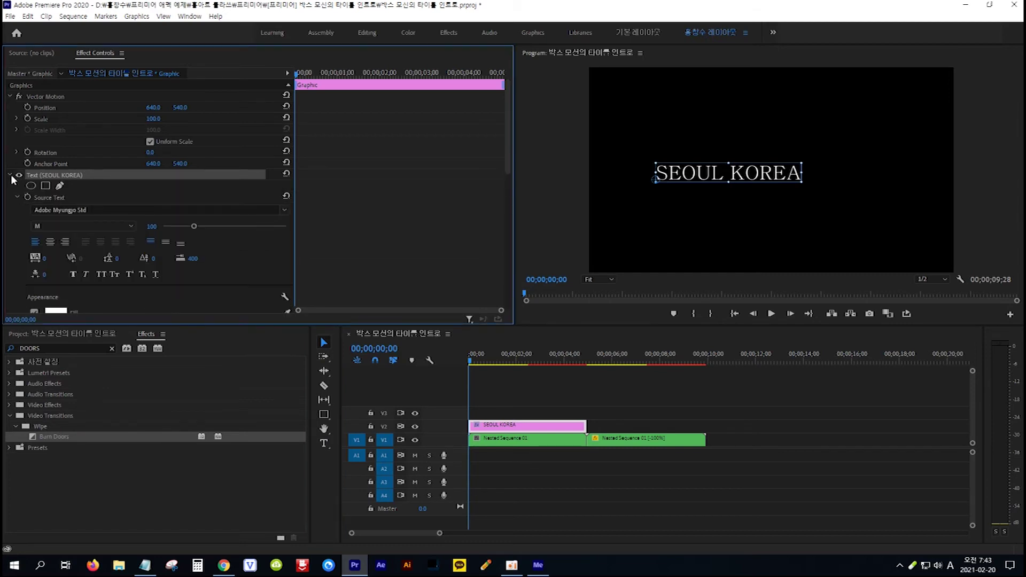
left_click(130, 210)
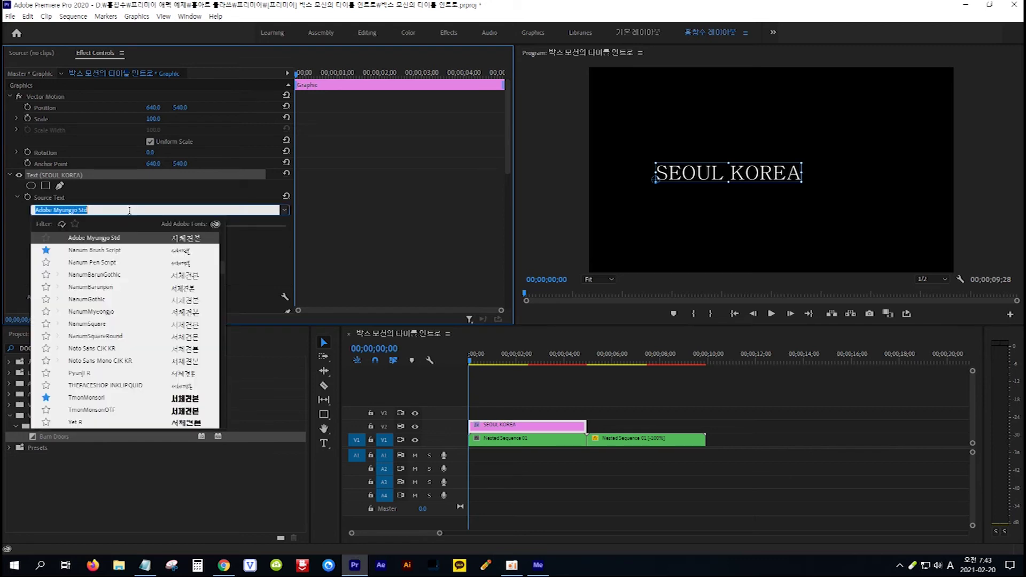
left_click(75, 224)
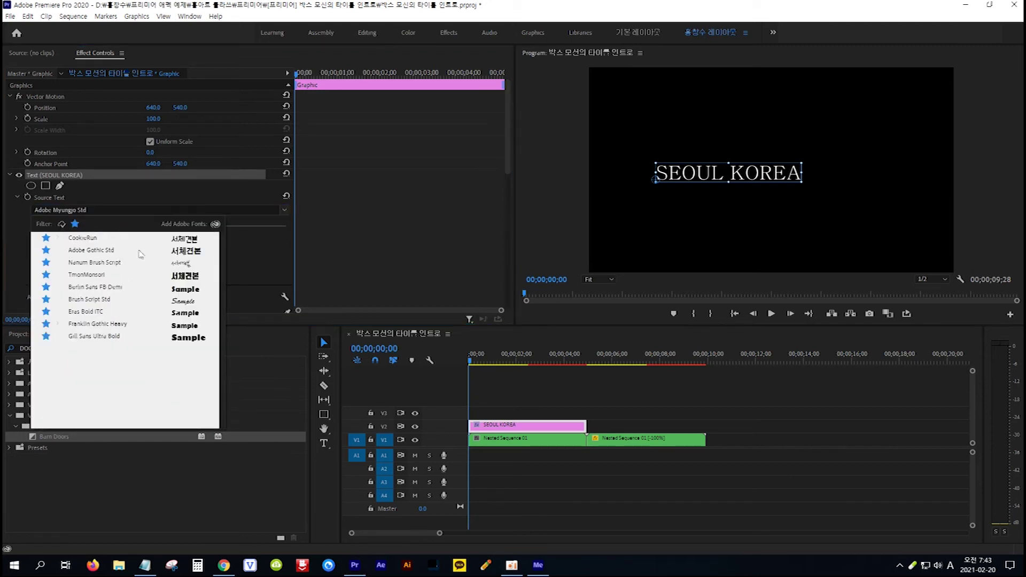
left_click(179, 275)
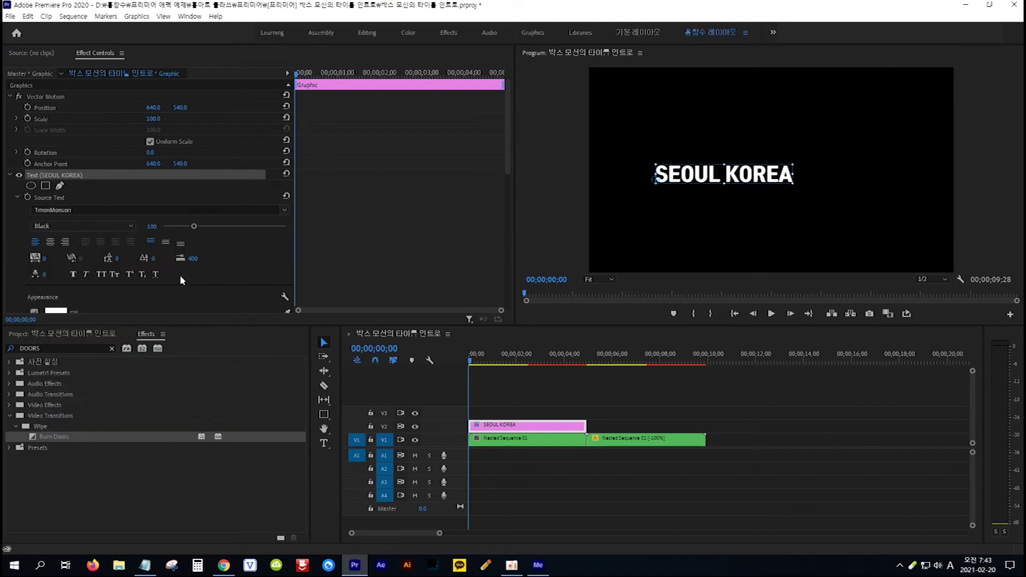
Set the SEOUL KOREA title's font size to 118 and centre the text in the frame
left_click_drag(194, 229, 201, 230)
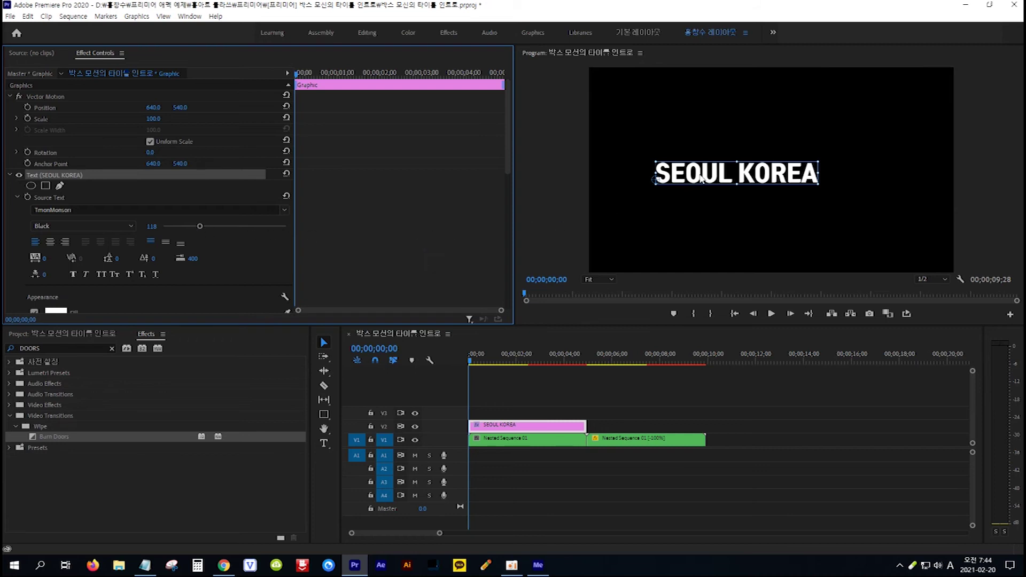
left_click_drag(701, 179, 730, 179)
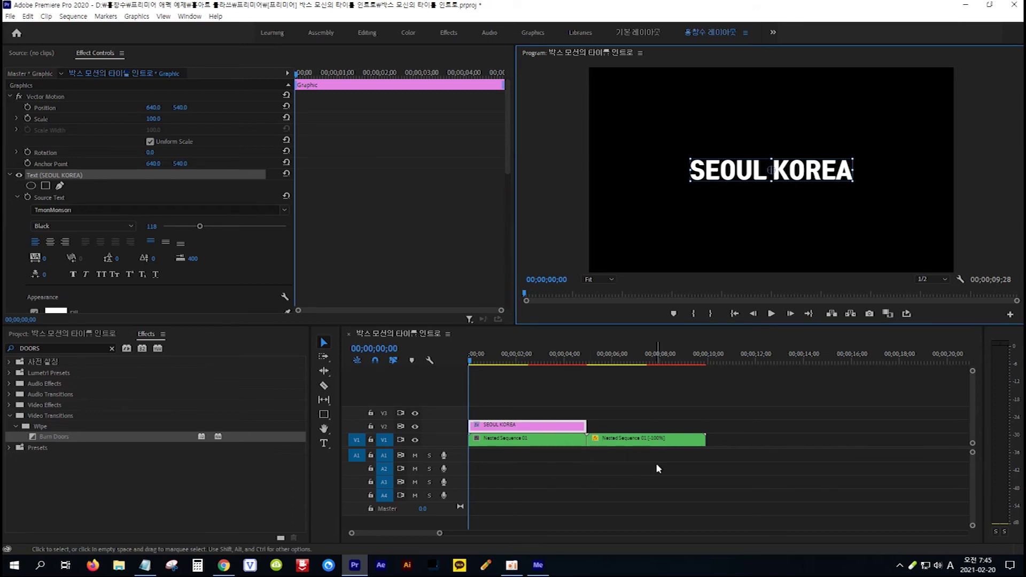
Move both nested clips to V3, shift the SEOUL KOREA clip on V2 so it is centred under their join, and scrub the result
left_click_drag(669, 457, 556, 430)
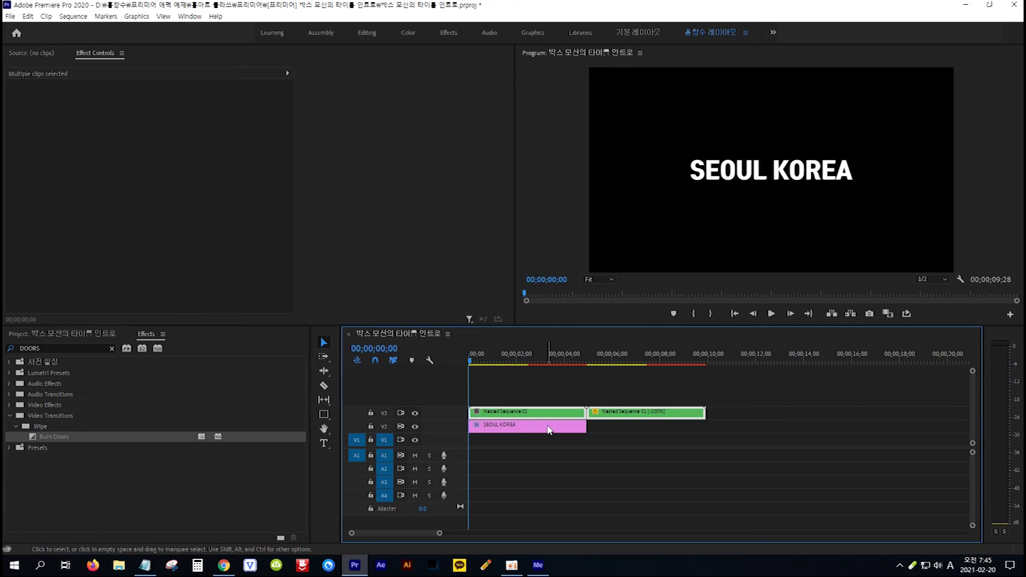
left_click(549, 430)
left_click_drag(532, 429, 587, 427)
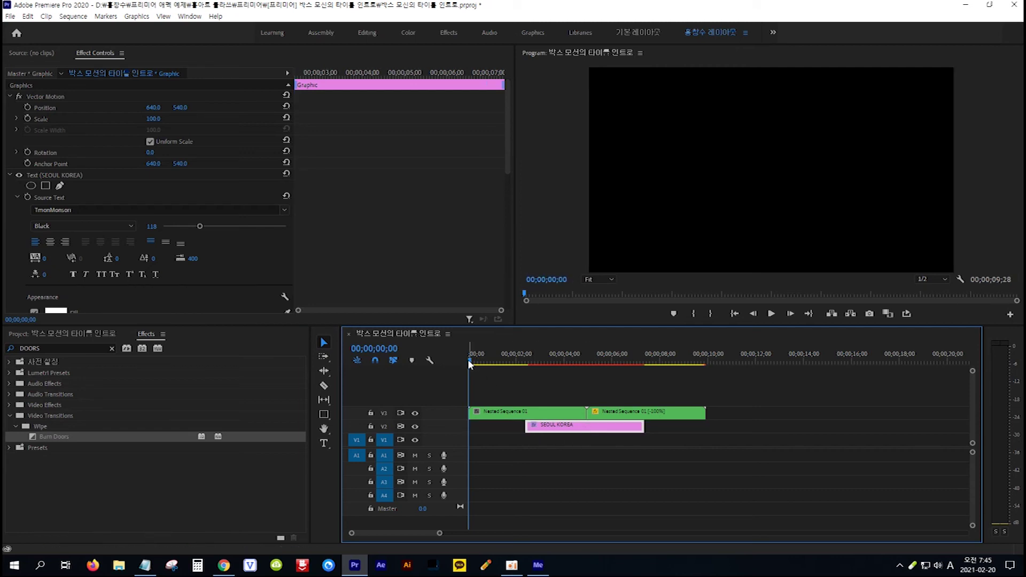
left_click_drag(470, 364, 706, 390)
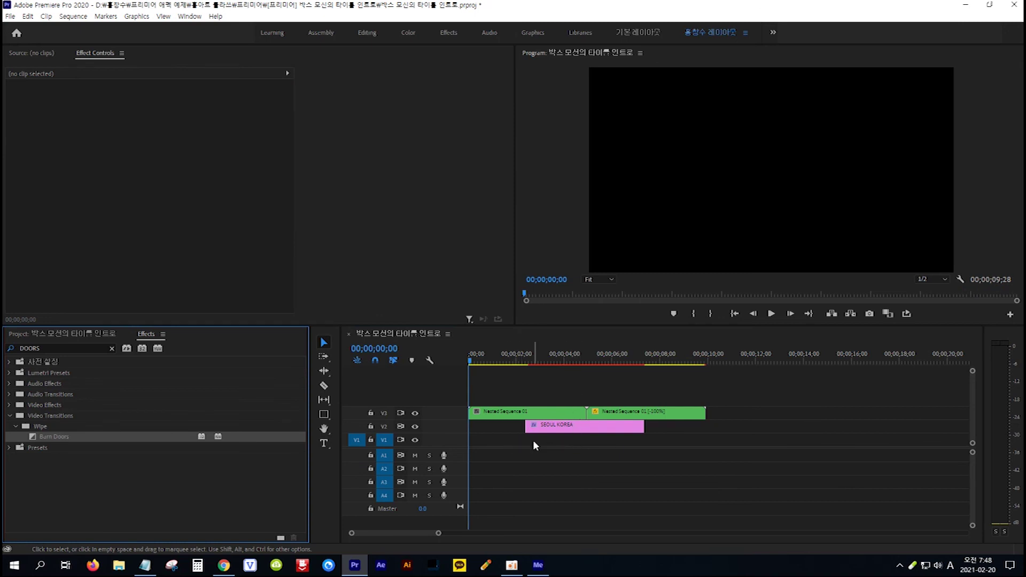
Import the video file production ID_4596415.mp4 into the project
left_click(68, 334)
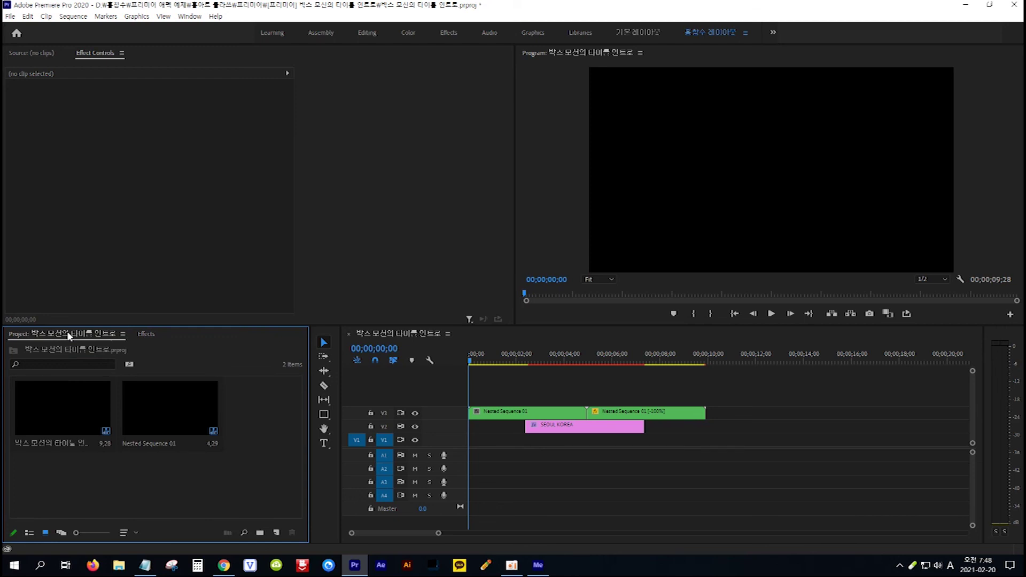
key("ctrl+i")
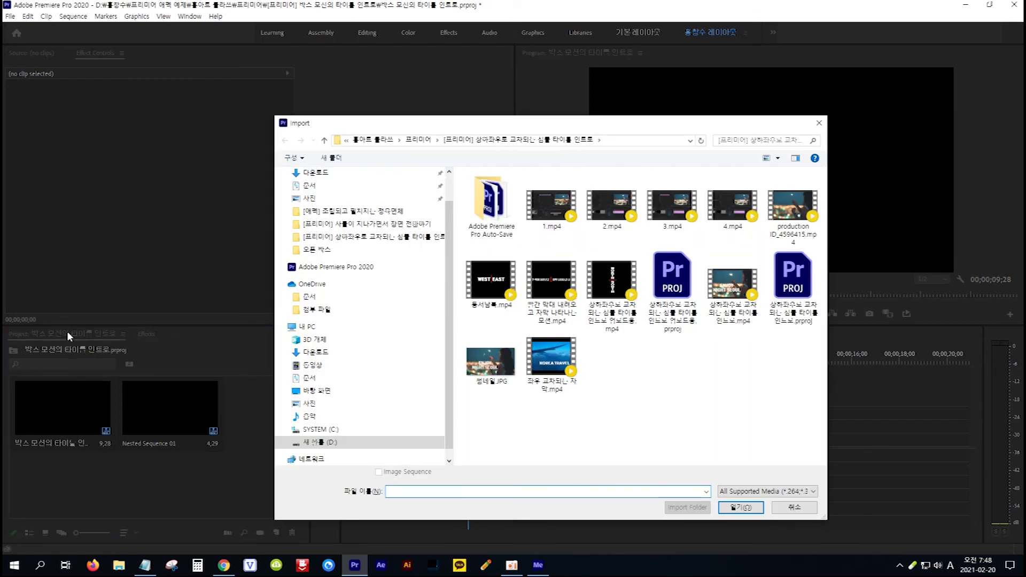
left_click(789, 210)
left_click(740, 508)
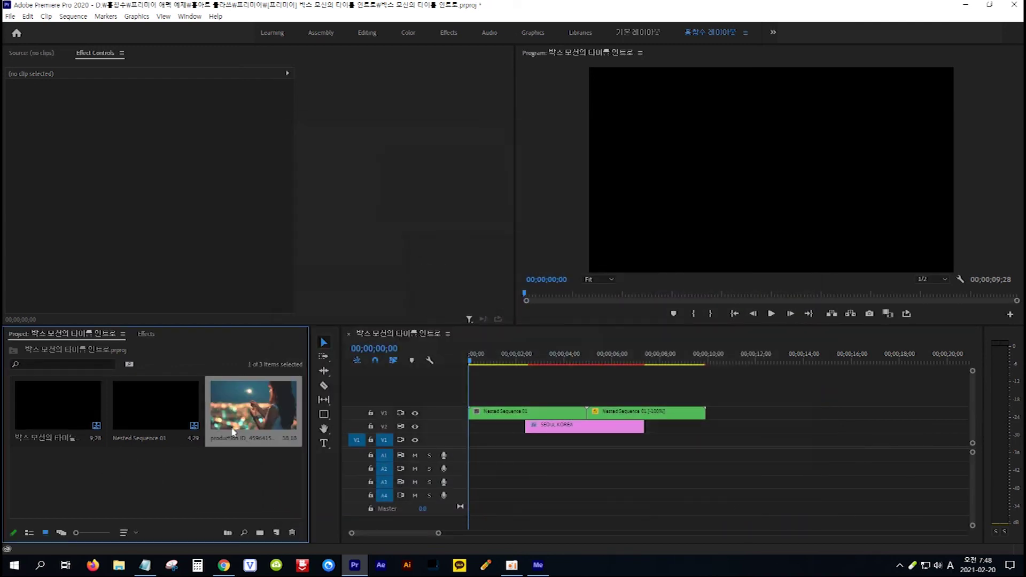
Place production ID_4596415.mp4 on V1 at the sequence start and scale it to the frame size
left_click_drag(248, 412, 465, 440)
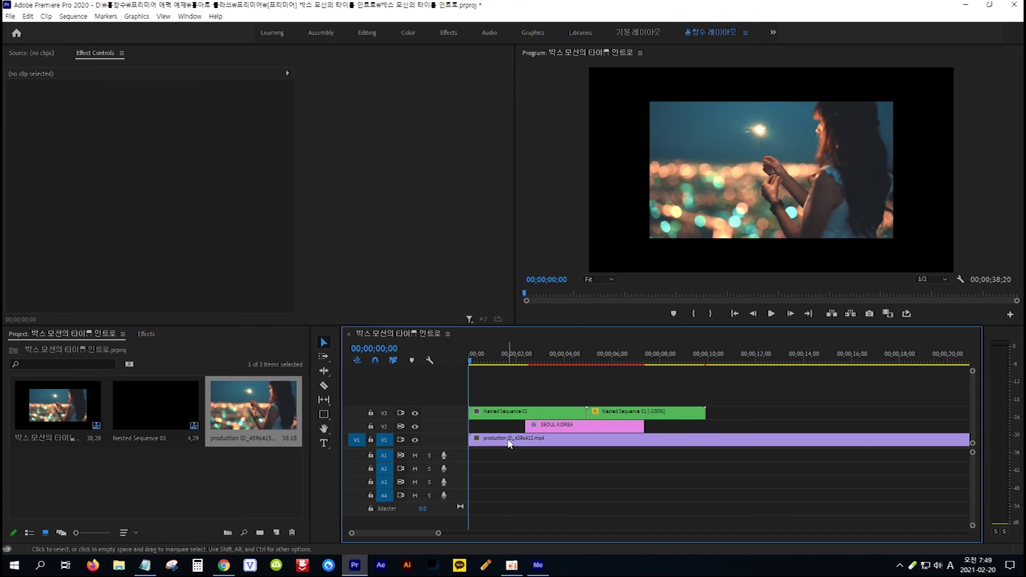
right_click(509, 444)
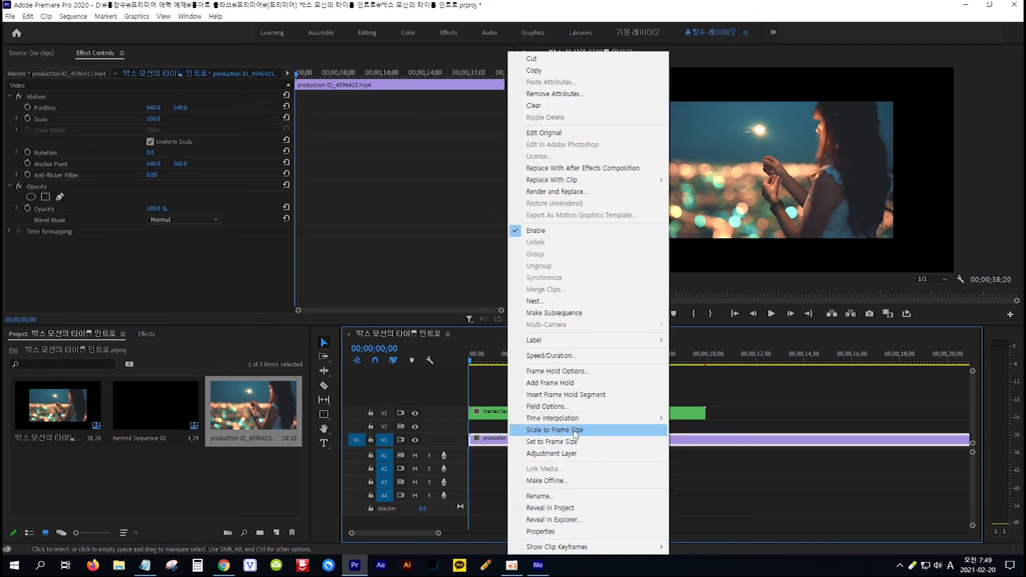
left_click(575, 430)
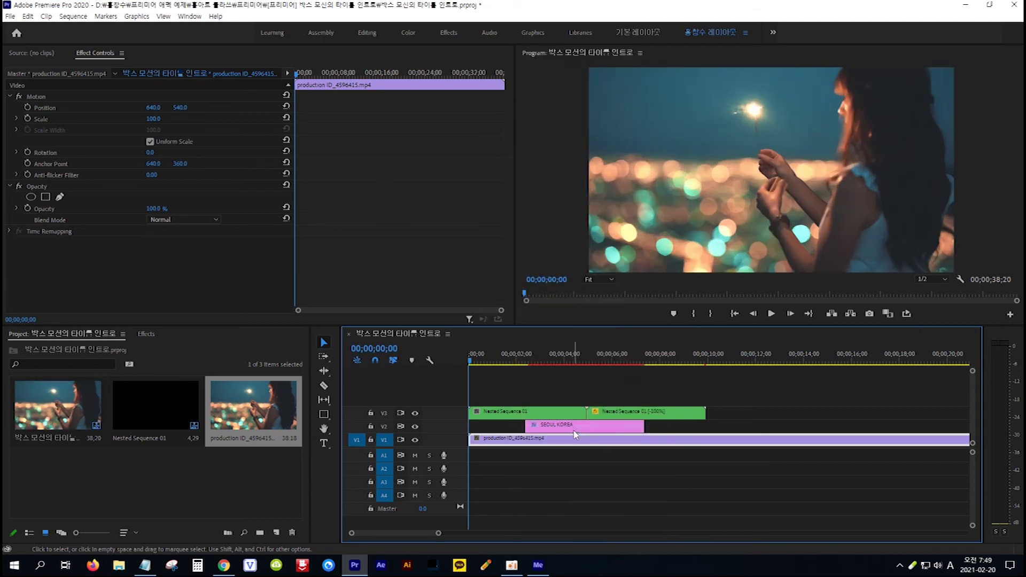